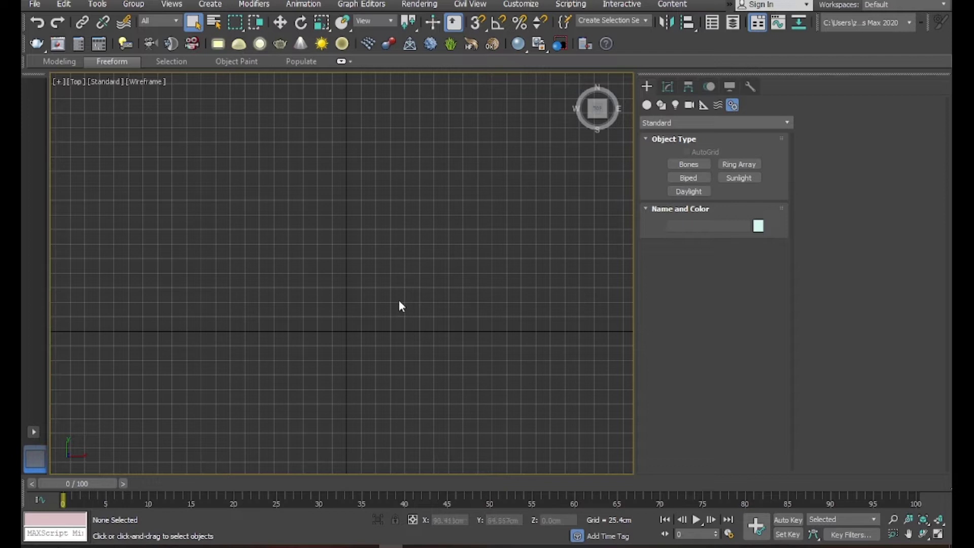
Restore the four-viewport layout and set the top-left viewport back to Top view
mouse_move(355, 327)
middle_mouse_down("alt")
mouse_move(375, 317)
mouse_move(345, 293)
mouse_move(335, 256)
middle_mouse_up("alt")
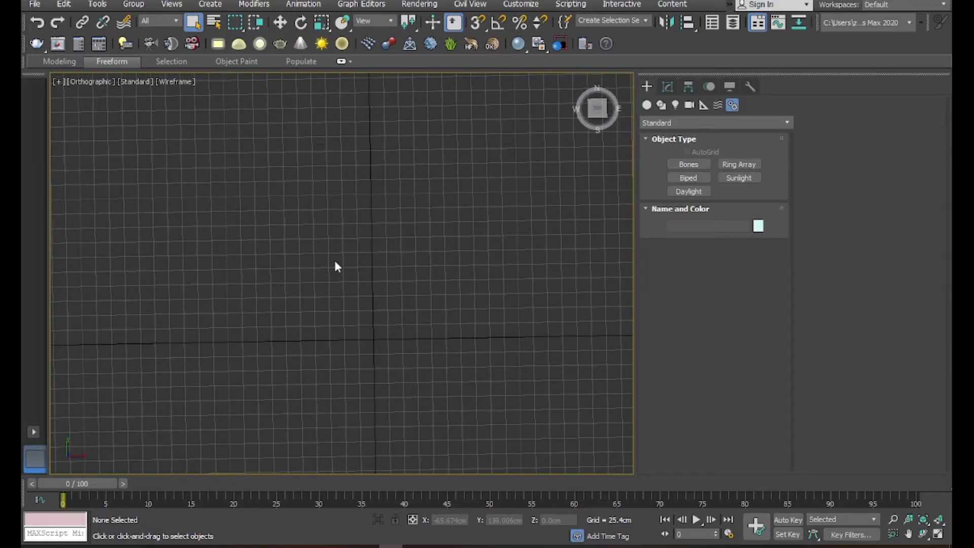
key("p")
key("alt+w")
left_click(294, 213)
key("t")
Cycle through the viewports and maximize the Left view
left_click(494, 239)
left_click(238, 380)
left_click(510, 366)
left_click(487, 213)
left_click(179, 398)
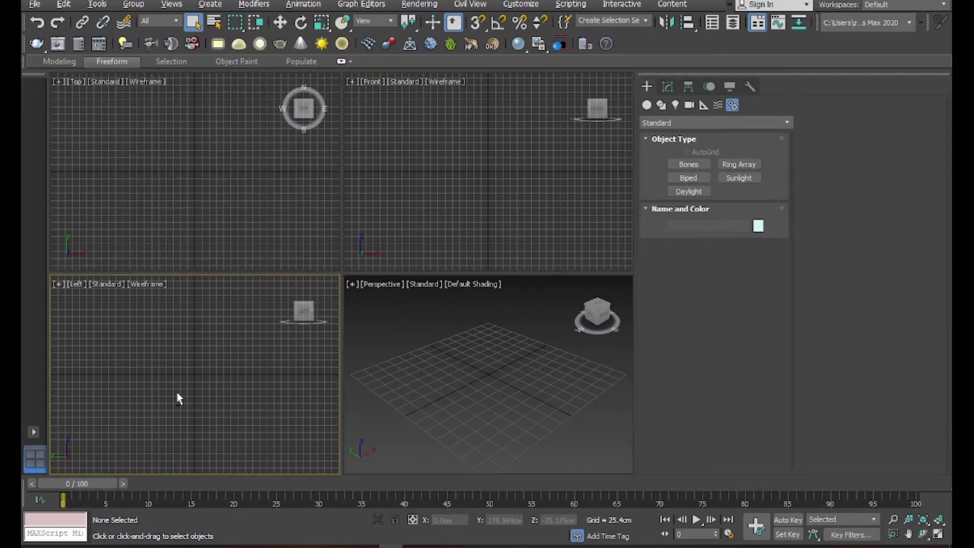
key("alt+w")
Draw a trial bone chain upward in the Left view
middle_click_drag(385, 362, 501, 316)
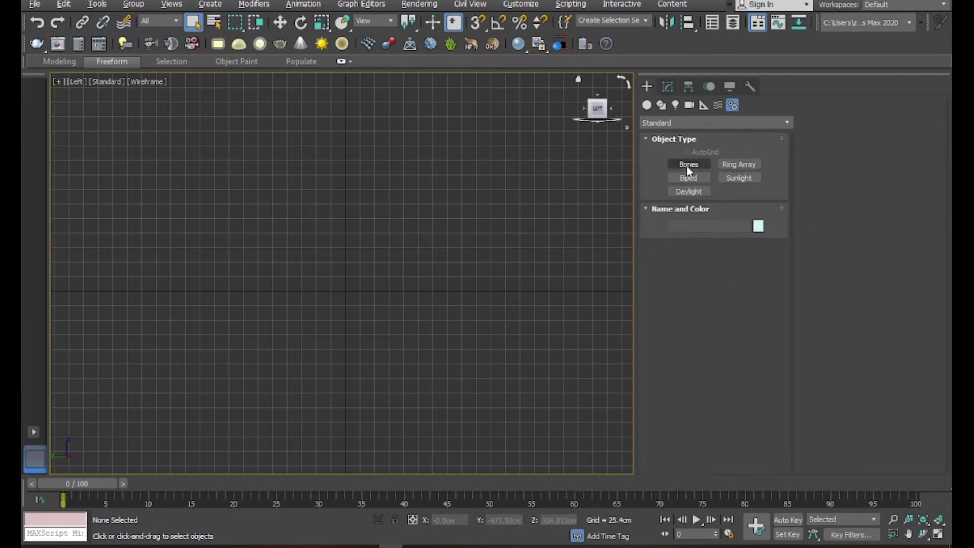
left_click(688, 165)
mouse_move(257, 363)
middle_mouse_down()
mouse_move(318, 351)
mouse_move(328, 380)
middle_mouse_up()
left_click(325, 411)
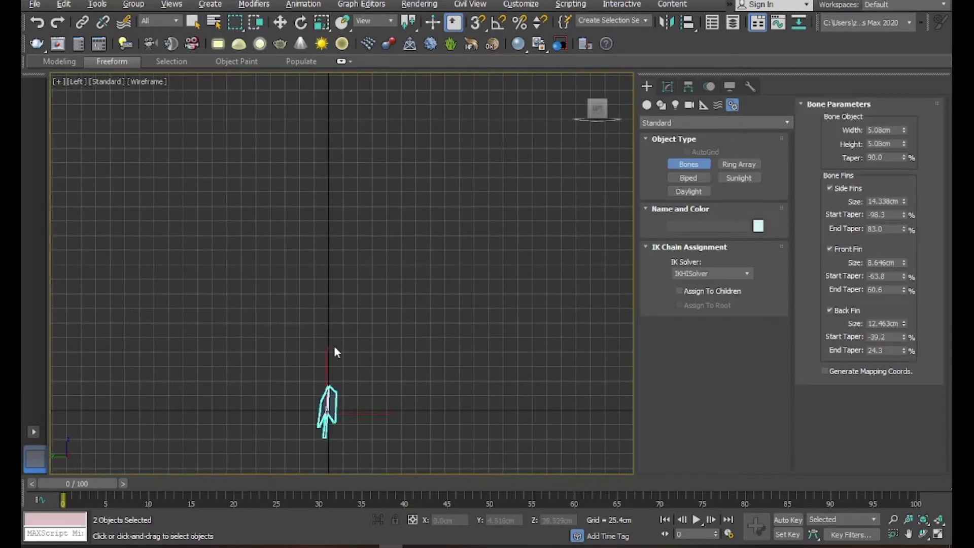
middle_click_drag(335, 352, 341, 302)
left_click(341, 303)
left_click(326, 135)
right_click(431, 290)
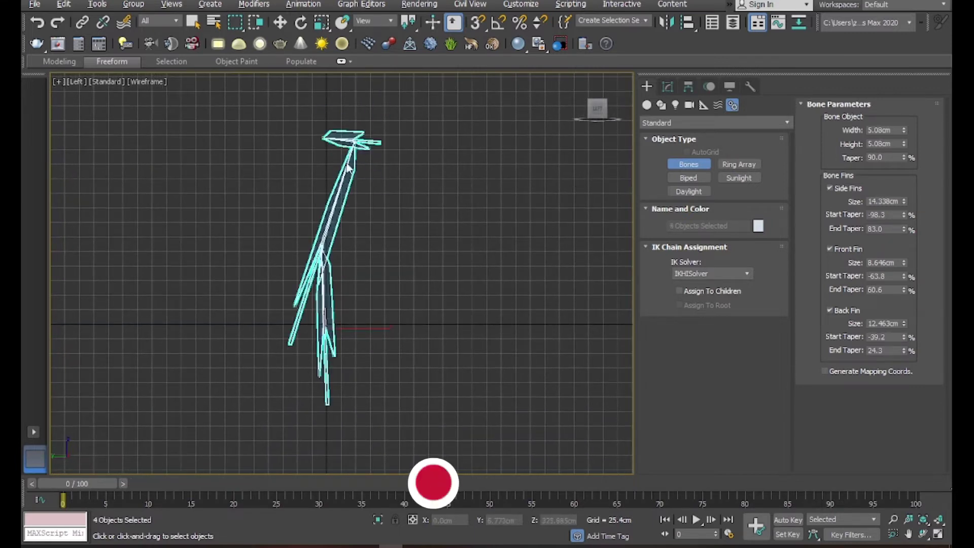
Turn off the side, front and back fins on the trial bones
key("w")
middle_click_drag(431, 290, 430, 315)
scroll(436, 318, "up", 2)
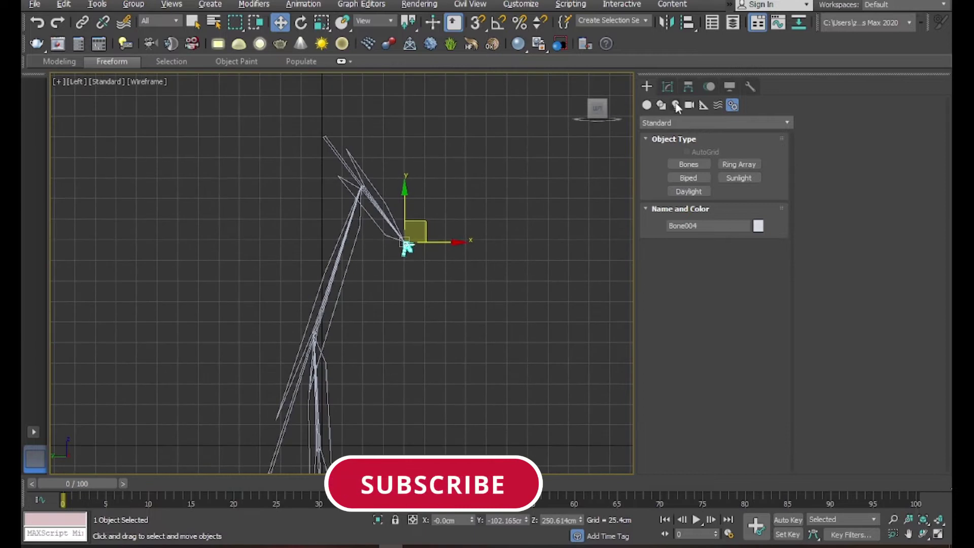
left_click(667, 86)
left_click(674, 404)
left_click(674, 343)
middle_click_drag(508, 347, 538, 225)
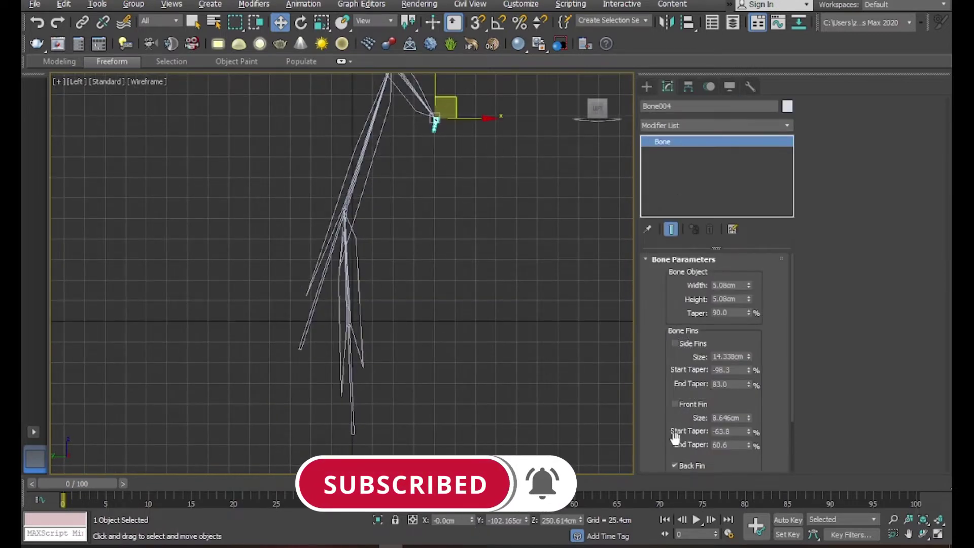
scroll(677, 434, "down", 2)
left_click(675, 397)
Select the trial bones and delete them
scroll(658, 334, "up", 2)
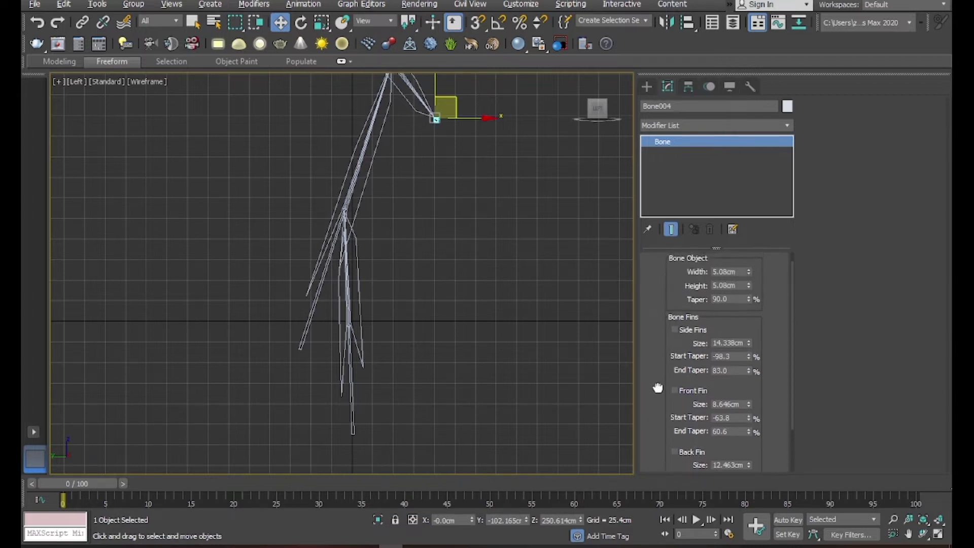
scroll(525, 291, "down", 3)
left_click_drag(309, 102, 515, 280)
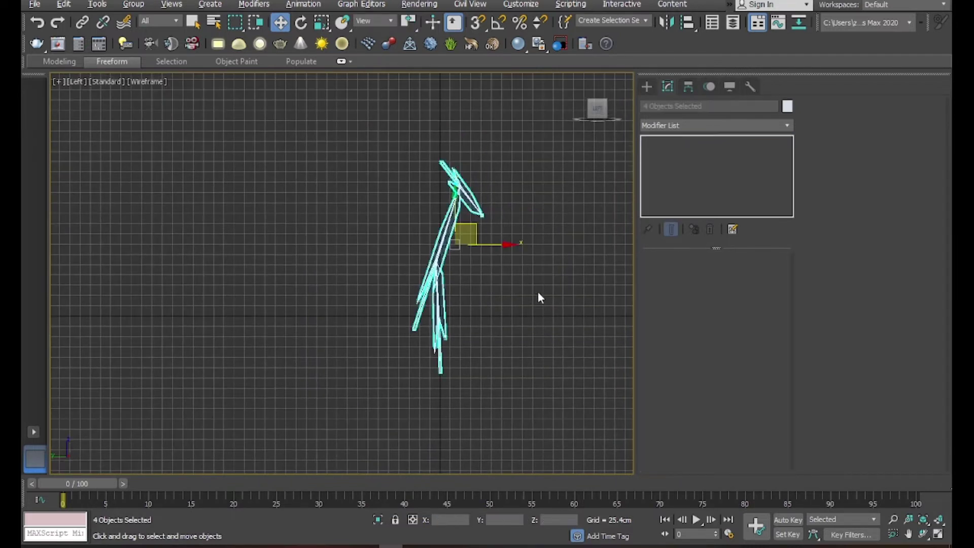
key("Delete")
left_click(646, 86)
Activate Bones with back fins off and cancel a misplaced first bone
left_click(688, 172)
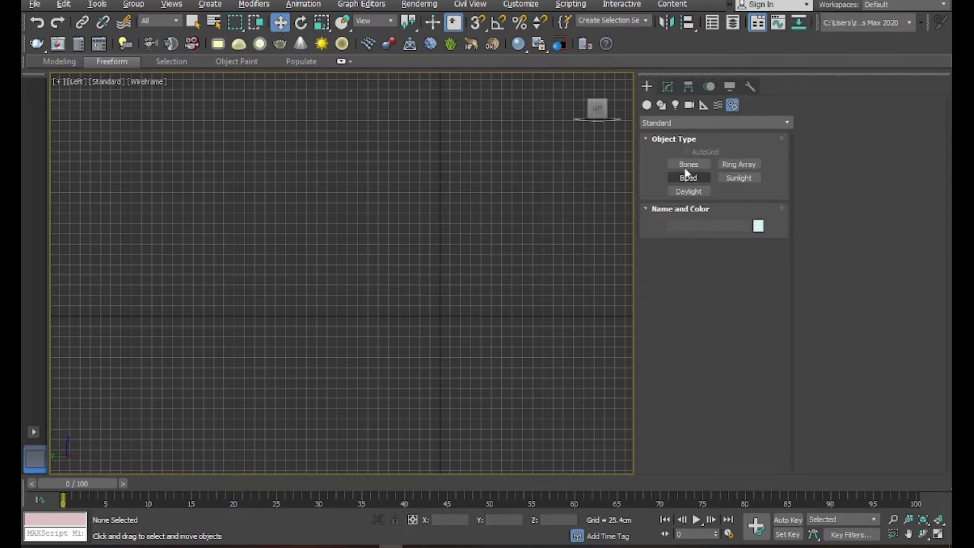
middle_click_drag(446, 309, 426, 324)
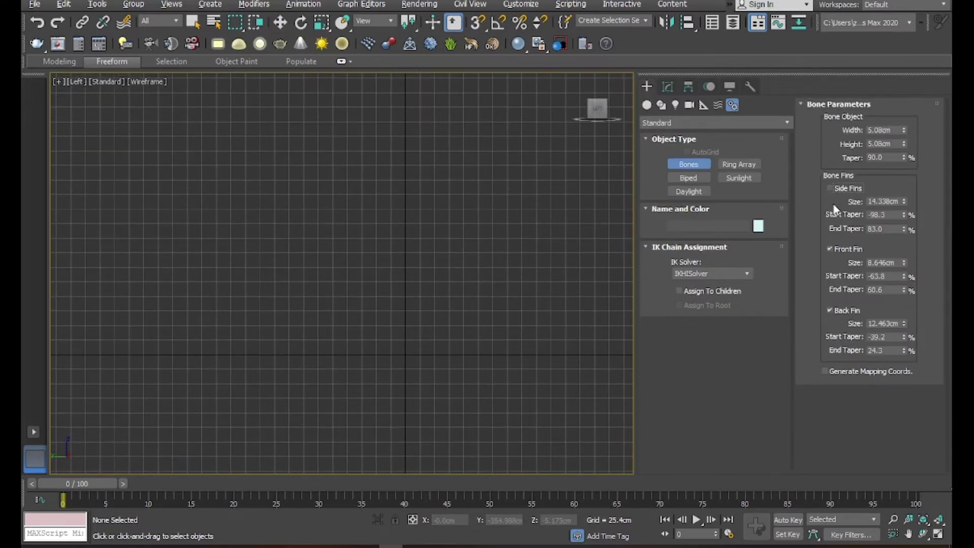
left_click(831, 309)
scroll(311, 293, "up", 1)
middle_click_drag(399, 353, 380, 377)
left_click(353, 376)
scroll(351, 309, "up", 3)
middle_click_drag(352, 276, 363, 360)
right_click(358, 310)
Draw four bones straight up the Left view, ending the chain at Bone005
left_click(362, 362)
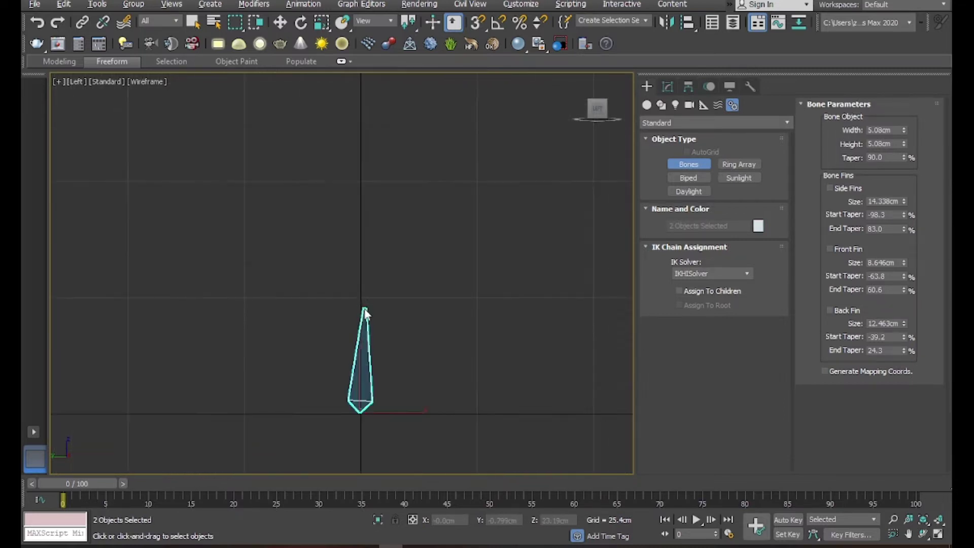
left_click(362, 226)
middle_click_drag(350, 152, 369, 290)
scroll(369, 289, "down", 4)
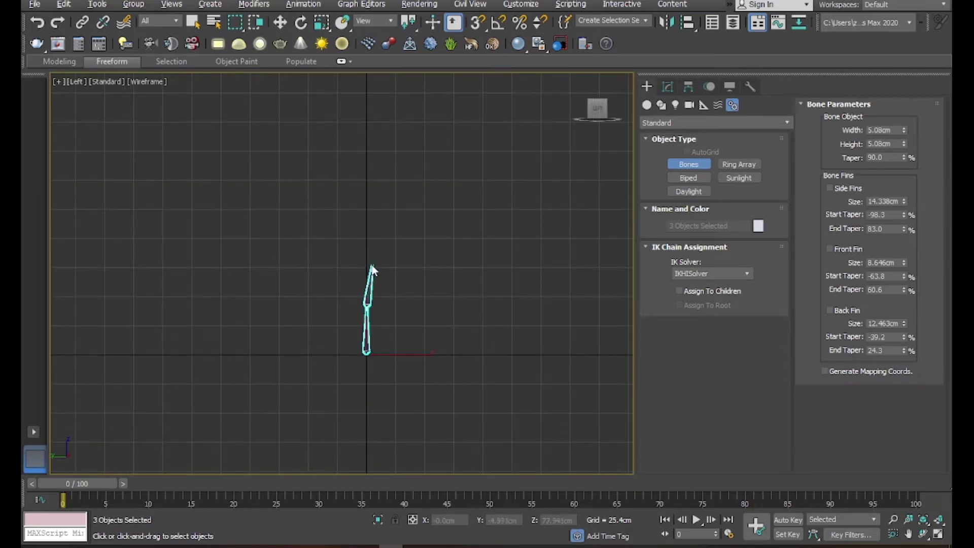
left_click(367, 268)
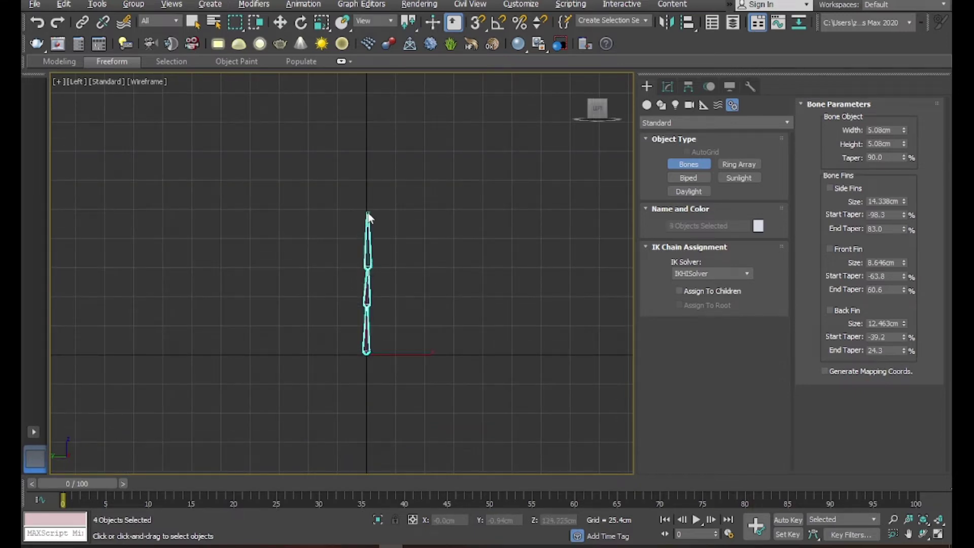
left_click(369, 230)
left_click(370, 184)
right_click(373, 138)
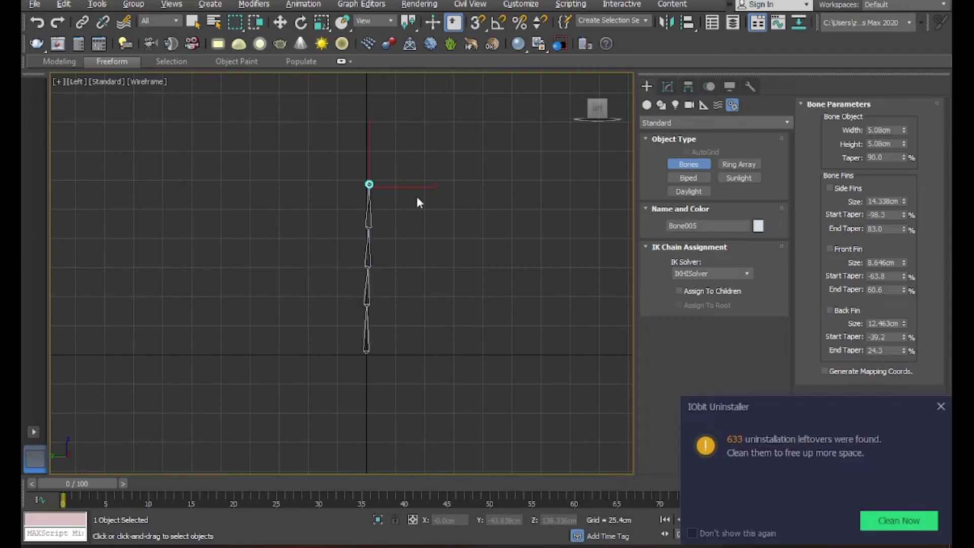
Dismiss the uninstaller notification and return to the four-view layout
left_click(940, 406)
mouse_move(376, 266)
middle_mouse_down()
mouse_move(413, 260)
mouse_move(404, 269)
middle_mouse_up()
scroll(406, 268, "up", 2)
key("w")
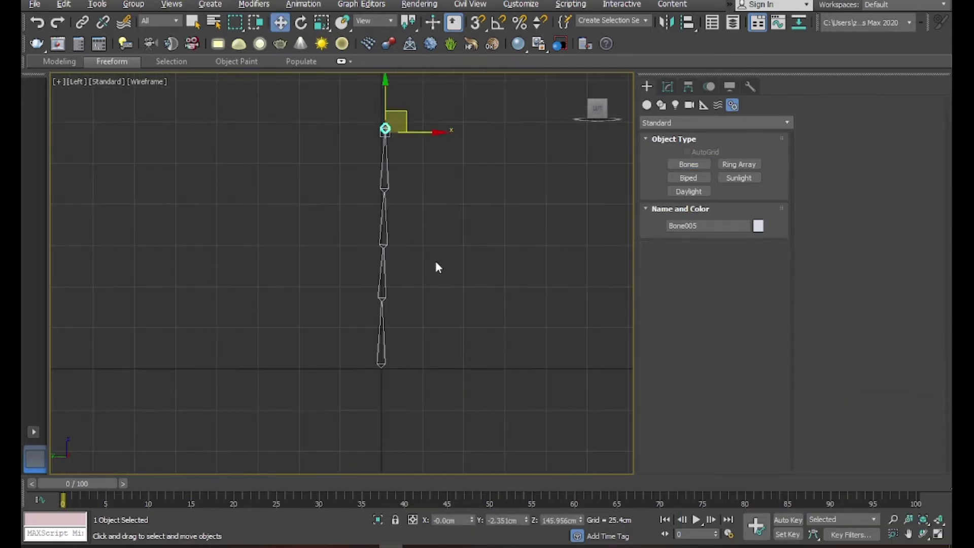
key("alt+w")
Maximize the Top view and briefly check the end bone's settings
middle_click(287, 198)
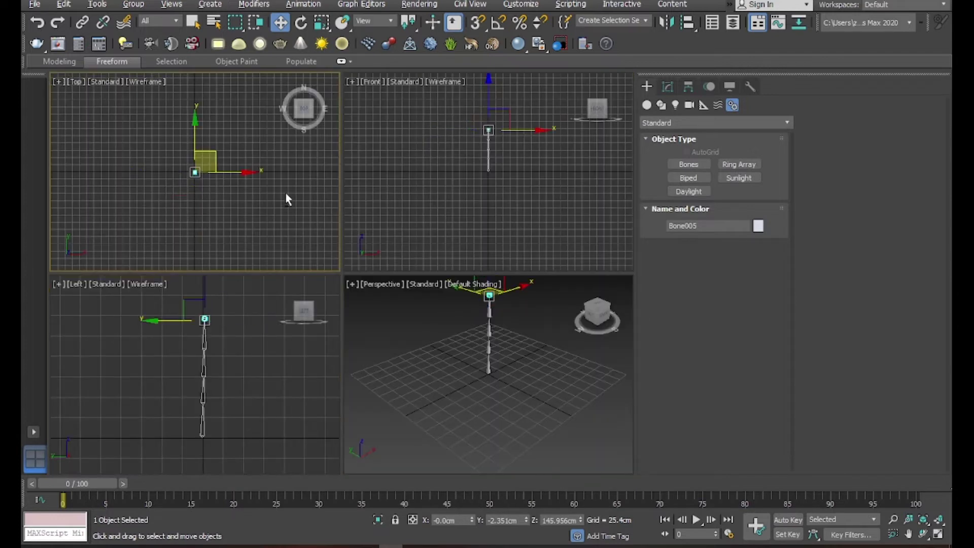
key("alt+w")
mouse_move(398, 285)
middle_mouse_down()
mouse_move(394, 246)
mouse_move(479, 318)
middle_mouse_up()
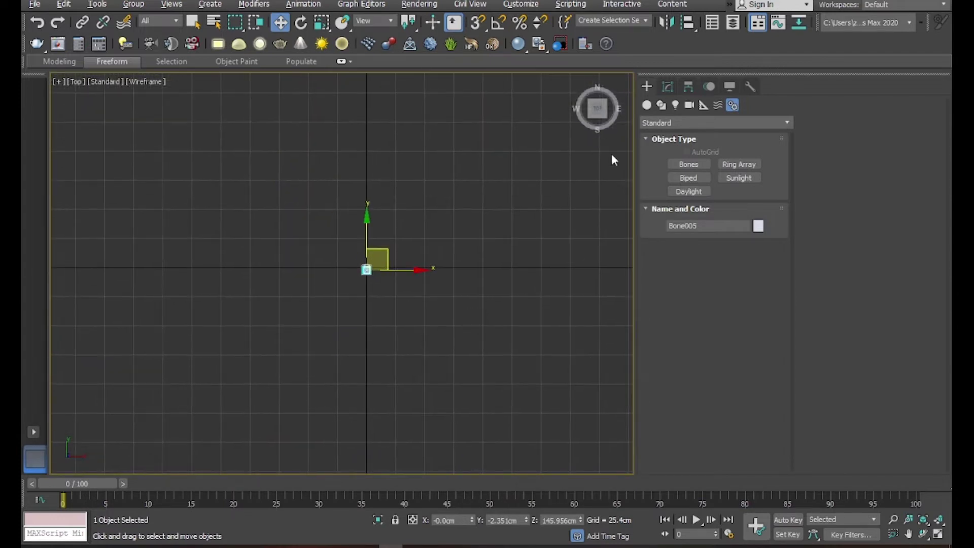
left_click(668, 87)
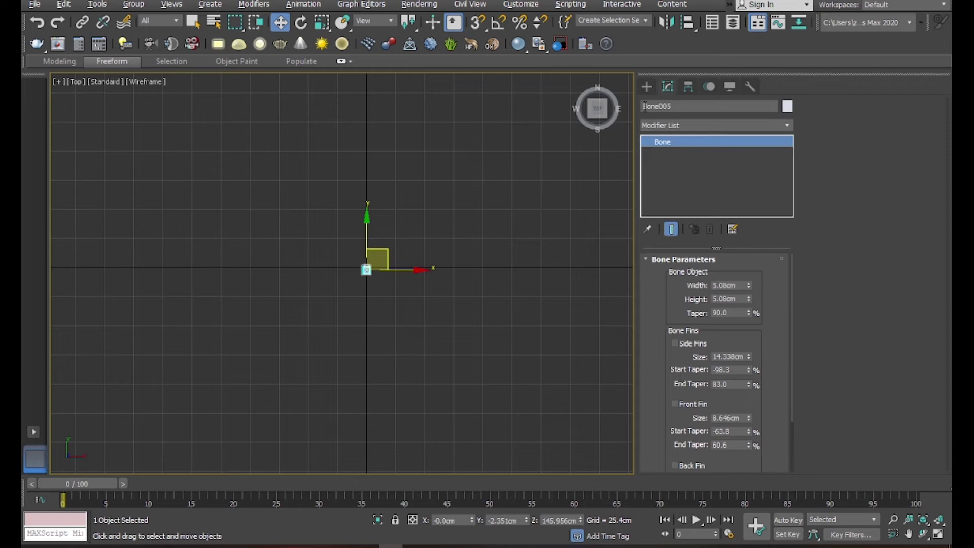
left_click(647, 86)
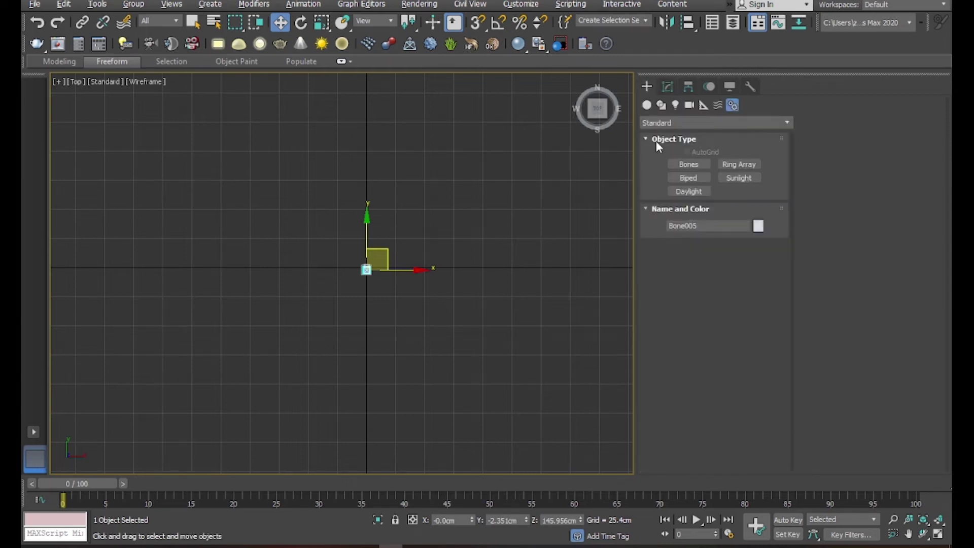
Draw a circle spline around the chain base in the Top view
left_click(646, 105)
left_click(661, 105)
left_click(688, 188)
scroll(364, 315, "up", 5)
left_click_drag(362, 324, 426, 402)
key("w")
key("alt+w")
key("alt+w")
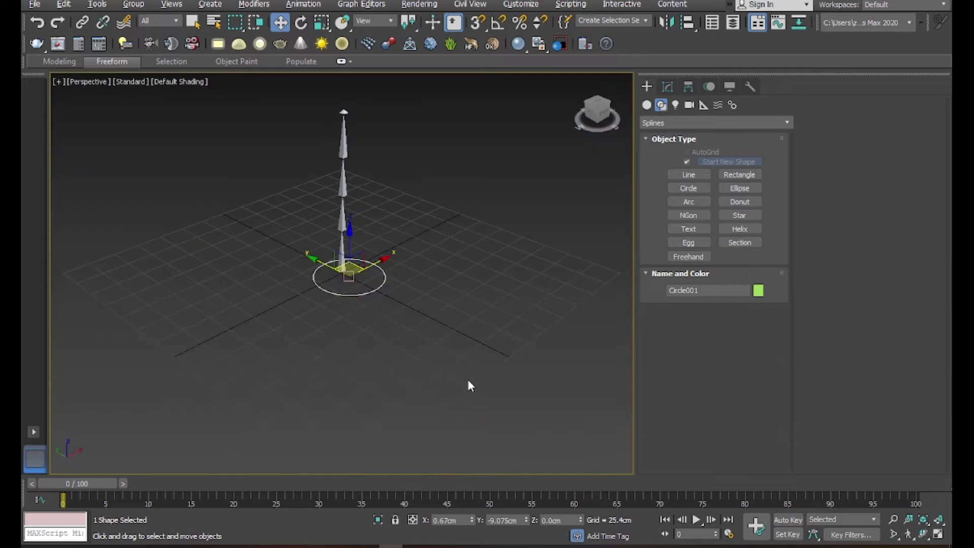
scroll(349, 298, "up", 3)
Align the circle to Bone002's pivot
key("alt+a")
left_click(330, 254)
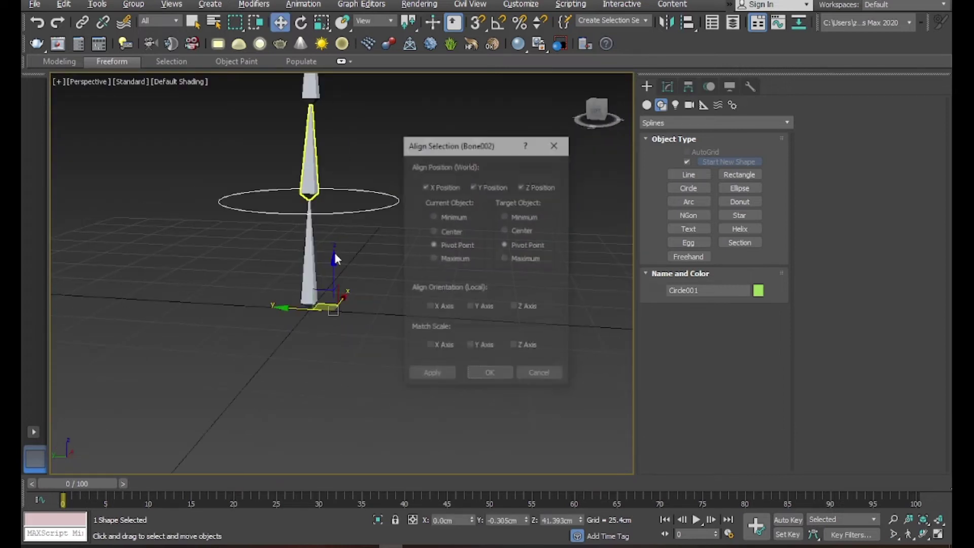
left_click(489, 374)
middle_click_drag(427, 296, 370, 240, "alt")
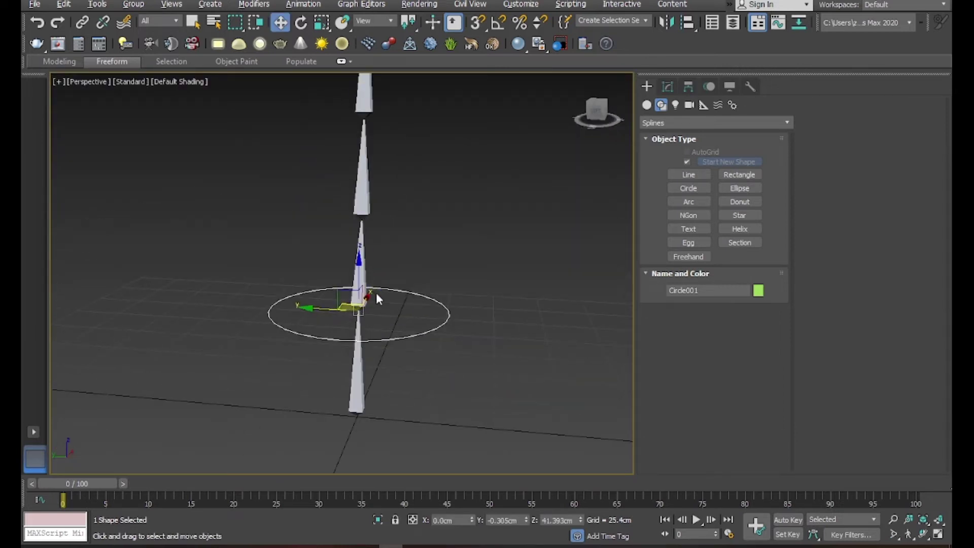
key("r")
key("w")
Enable the circle's viewport rendering with 1.956cm thickness
left_click(667, 86)
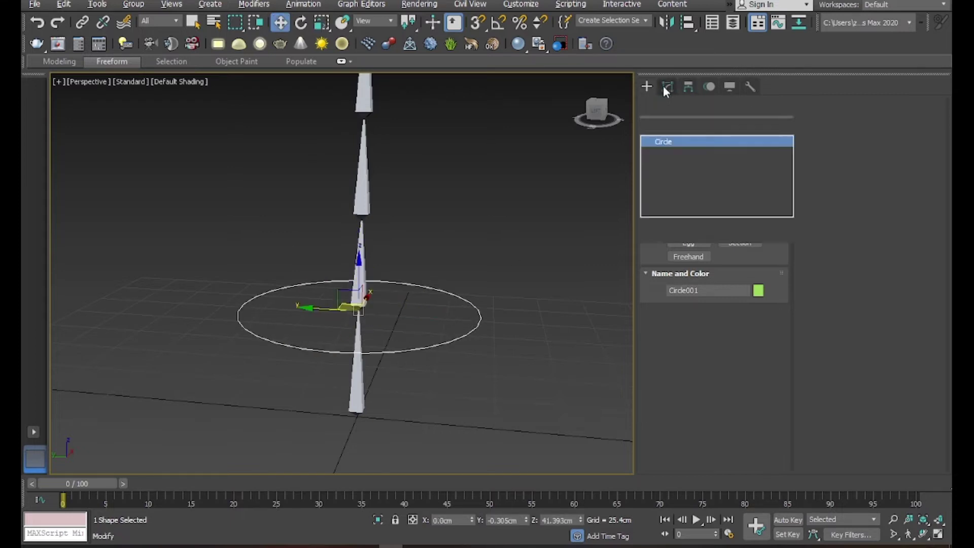
left_click(660, 261)
left_click_drag(658, 270, 663, 429)
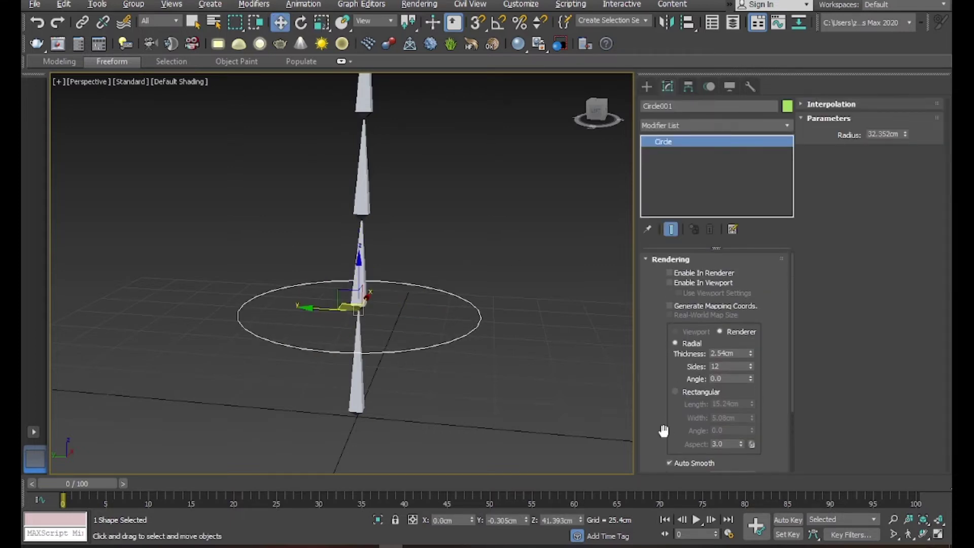
left_click(669, 284)
middle_click_drag(454, 350, 608, 348, "alt")
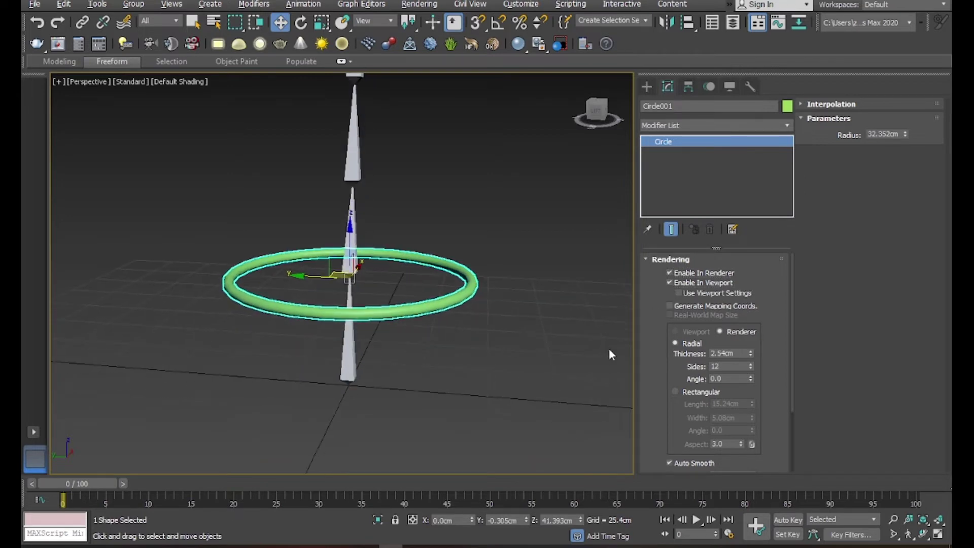
left_click_drag(752, 355, 749, 376)
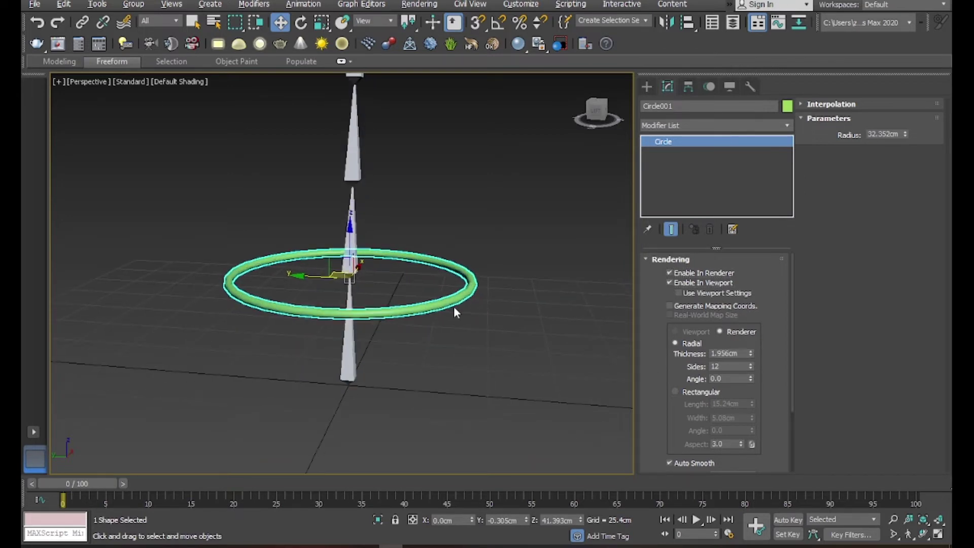
middle_click_drag(453, 306, 371, 295, "alt")
Clone the ring upward as Circle002 and align it to Bone003's pivot
left_click_drag(328, 284, 328, 206, "shift")
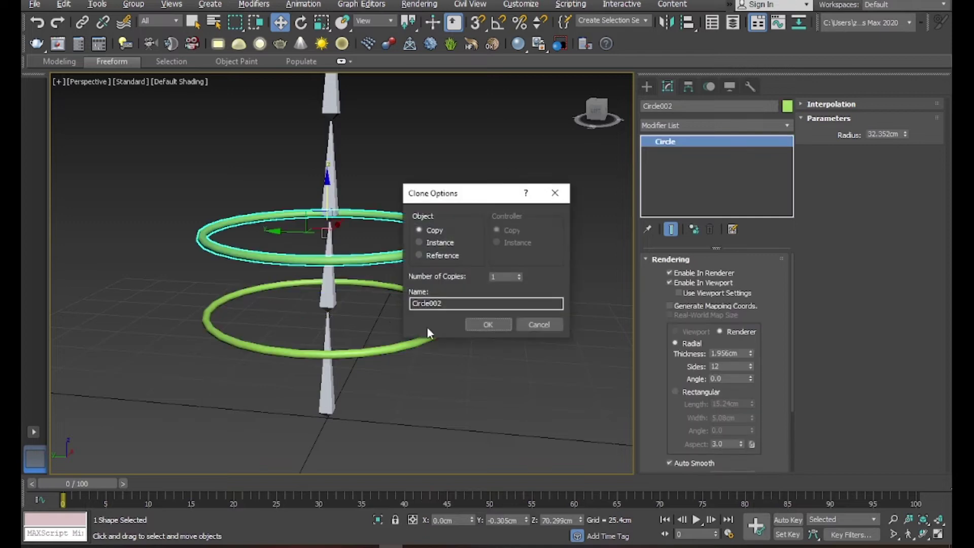
key("Return")
key("alt+a")
left_click(337, 196)
left_click(495, 374)
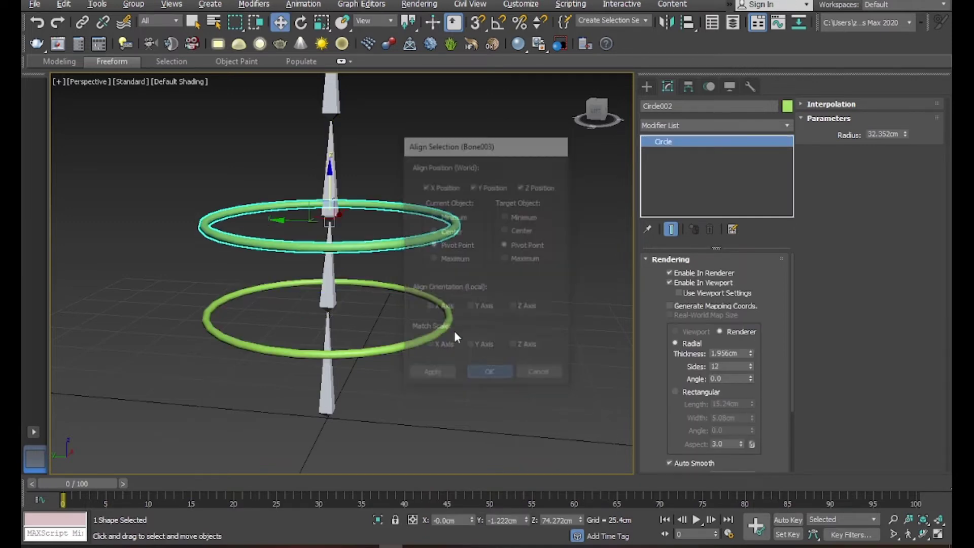
middle_click_drag(388, 203, 388, 282)
Clone a ring further up as Circle003 and align it to the next bone
left_click_drag(325, 263, 326, 150, "shift")
key("Return")
key("alt+a")
left_click(328, 170)
left_click(491, 374)
mouse_move(403, 414)
middle_mouse_down()
mouse_move(410, 282)
mouse_move(430, 287)
middle_mouse_up()
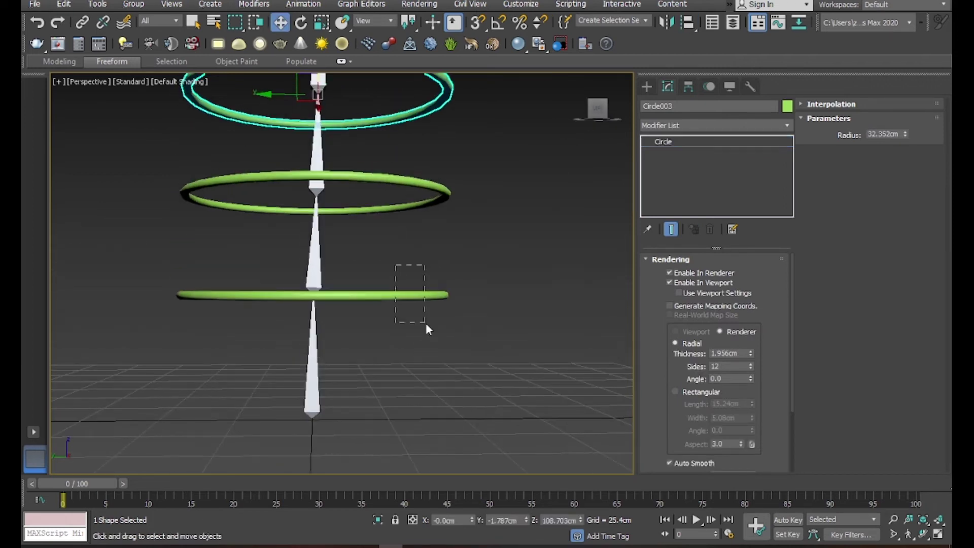
Clone the lowest ring downward as Circle004 and align it to the lowest bone
left_click(388, 295)
left_click_drag(316, 247, 328, 372, "shift")
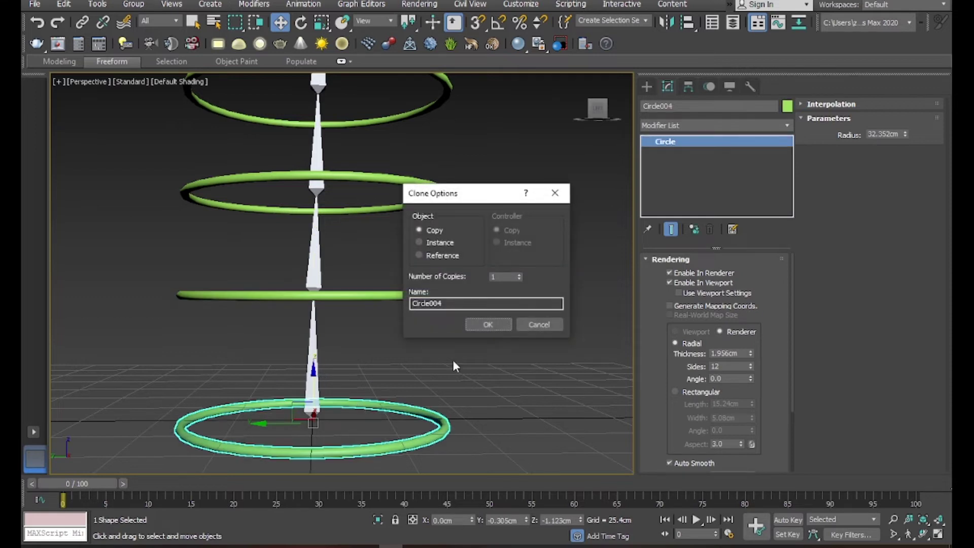
left_click(484, 325)
key("alt+a")
left_click(329, 385)
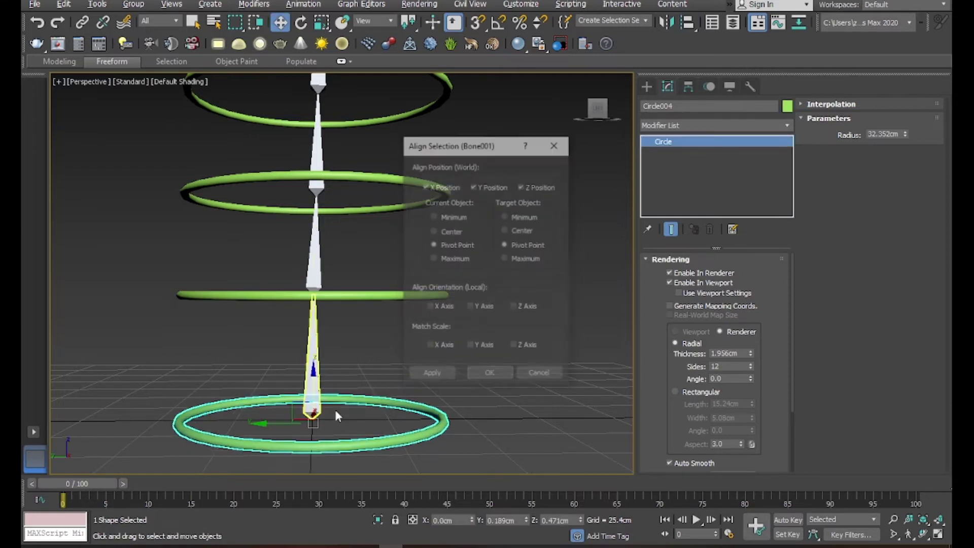
left_click(473, 388)
mouse_move(479, 375)
middle_mouse_down("alt")
mouse_move(456, 346)
mouse_move(325, 429)
middle_mouse_up("alt")
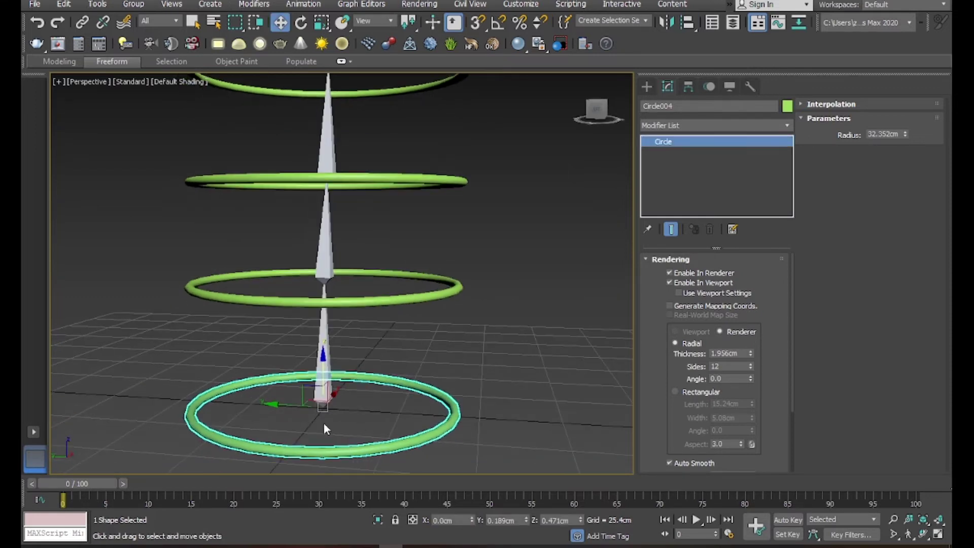
Realign Circle004 pivot-to-pivot with Bone001 on X, Y and Z
key("alt+a")
left_click(325, 388)
left_click(429, 187)
left_click(530, 188)
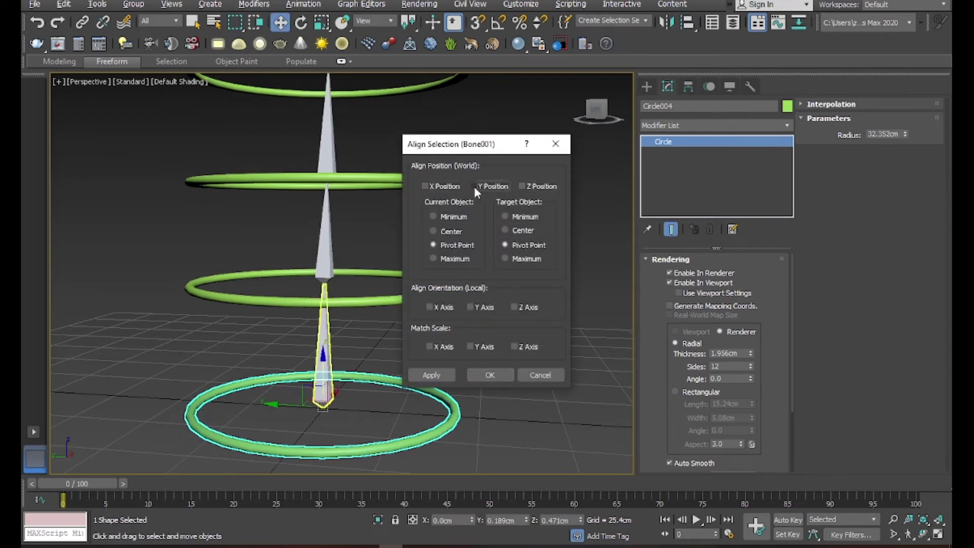
left_click(522, 187)
left_click(506, 244)
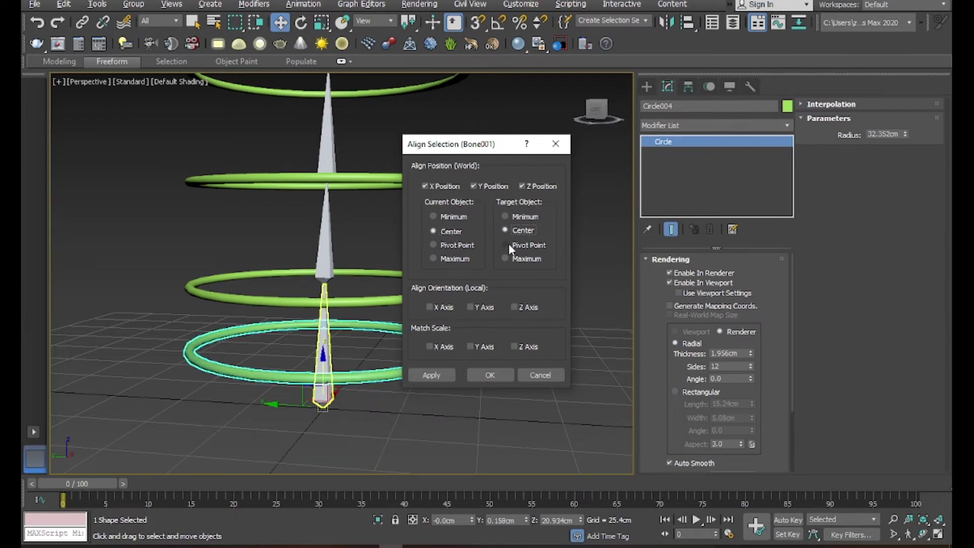
left_click(435, 245)
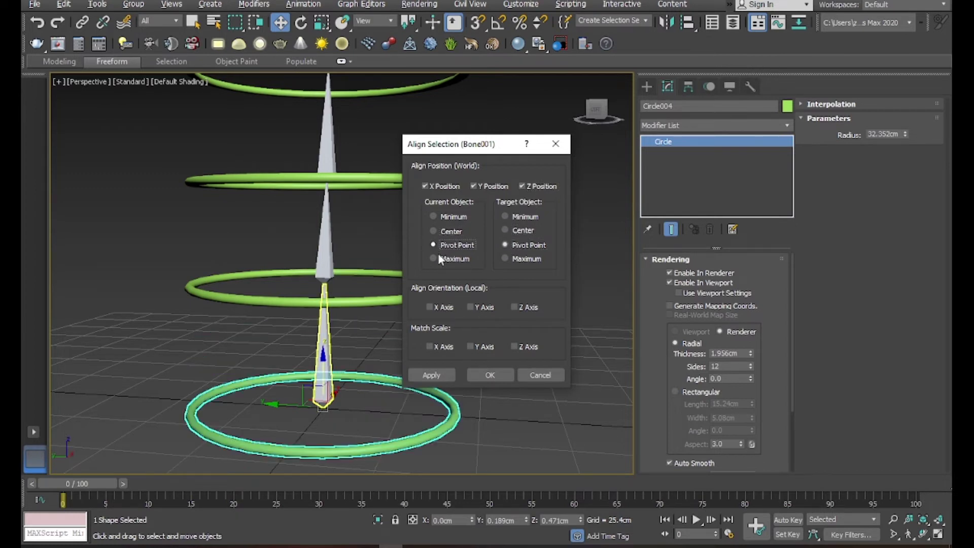
left_click(490, 375)
scroll(511, 327, "down", 3)
scroll(471, 305, "down", 2)
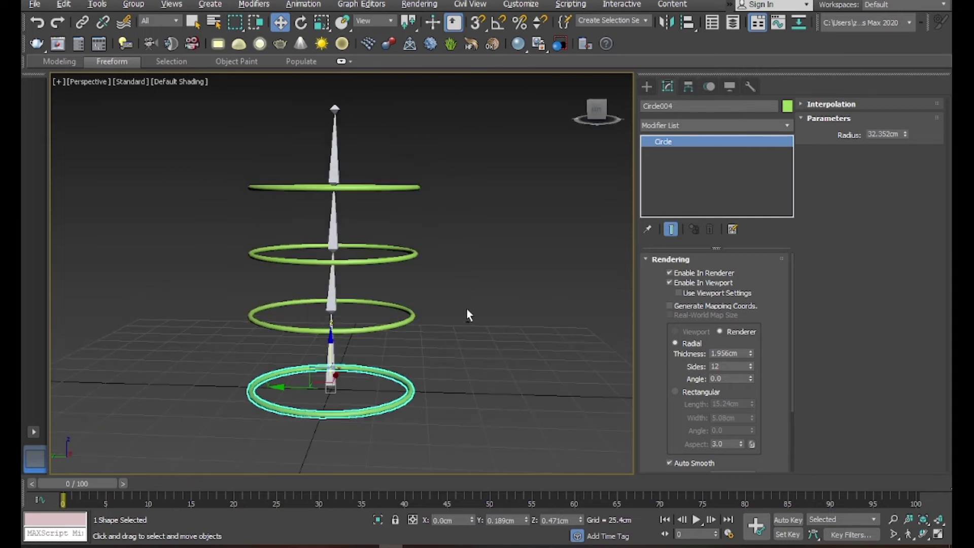
Select all four rings and the bones and apply Freeze Transform
left_click(462, 267)
middle_click_drag(426, 309, 452, 297)
left_click_drag(391, 160, 467, 394)
left_click_drag(226, 134, 332, 284, "ctrl")
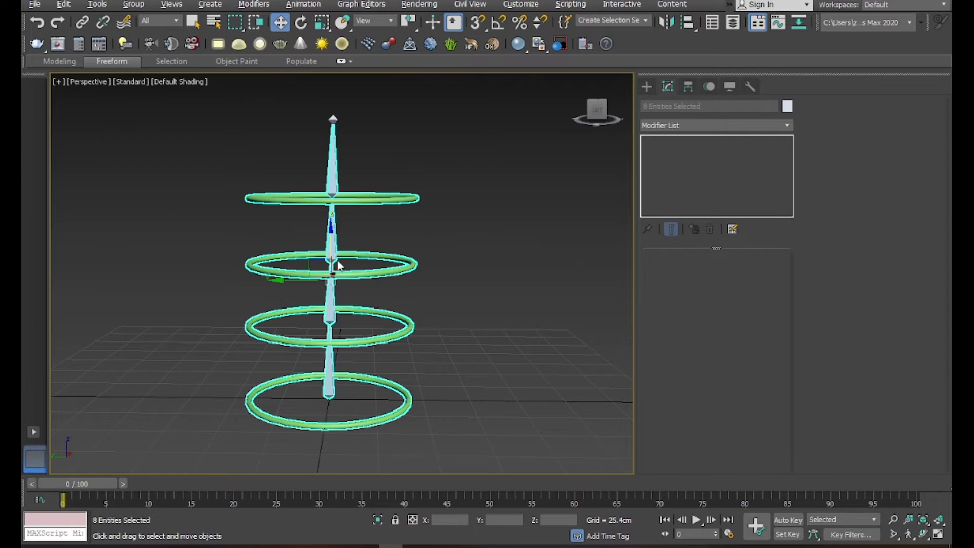
right_click(333, 257, "alt")
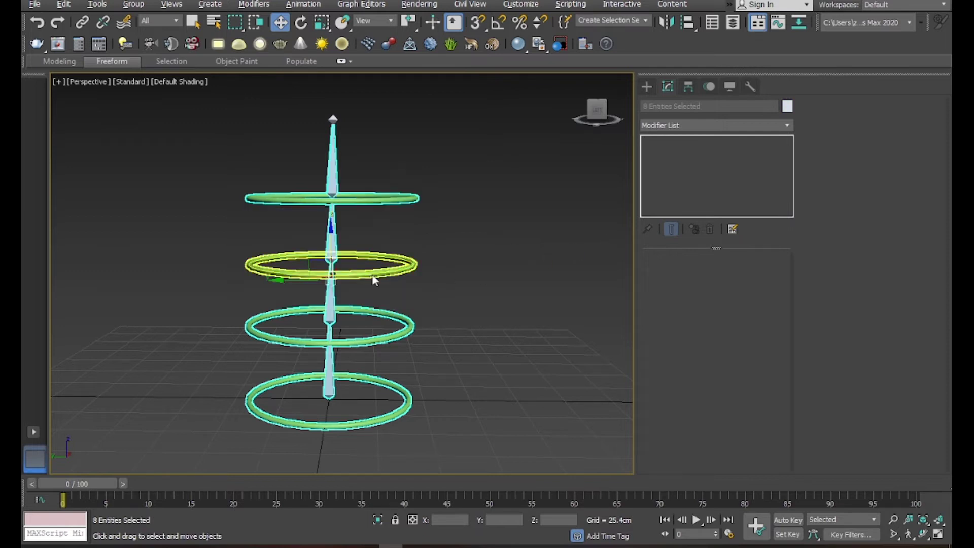
right_click(411, 234, "alt")
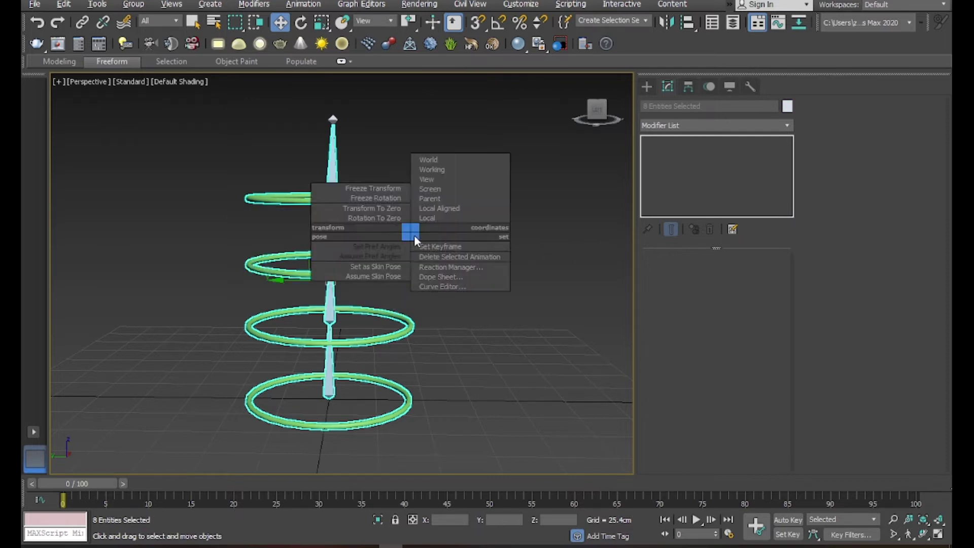
left_click(376, 188)
left_click(537, 344)
Move Circle003 off the chain and return it with Transform To Zero
left_click(385, 187)
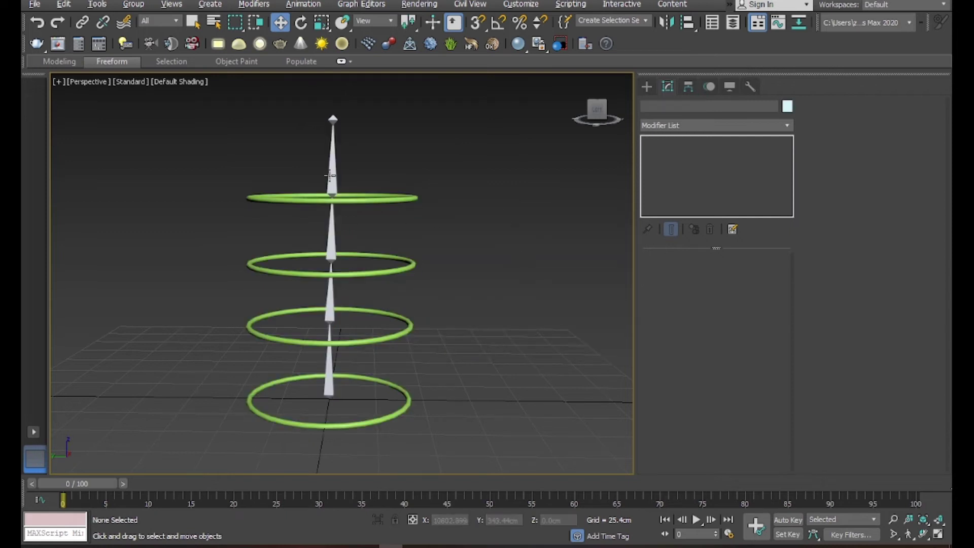
left_click(410, 194)
mouse_move(463, 263)
middle_mouse_down()
mouse_move(445, 276)
mouse_move(434, 265)
middle_mouse_up()
middle_click_drag(382, 230, 329, 242)
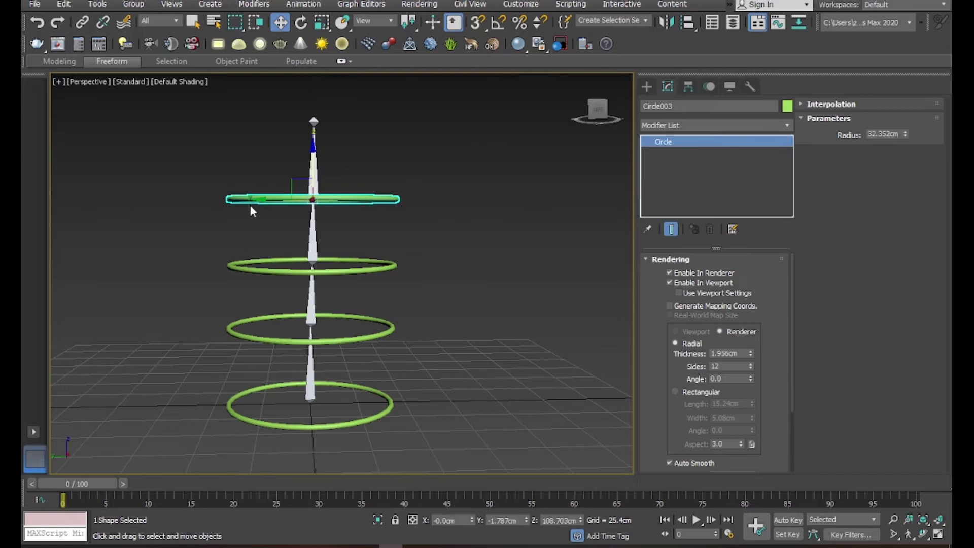
left_click_drag(261, 200, 467, 201)
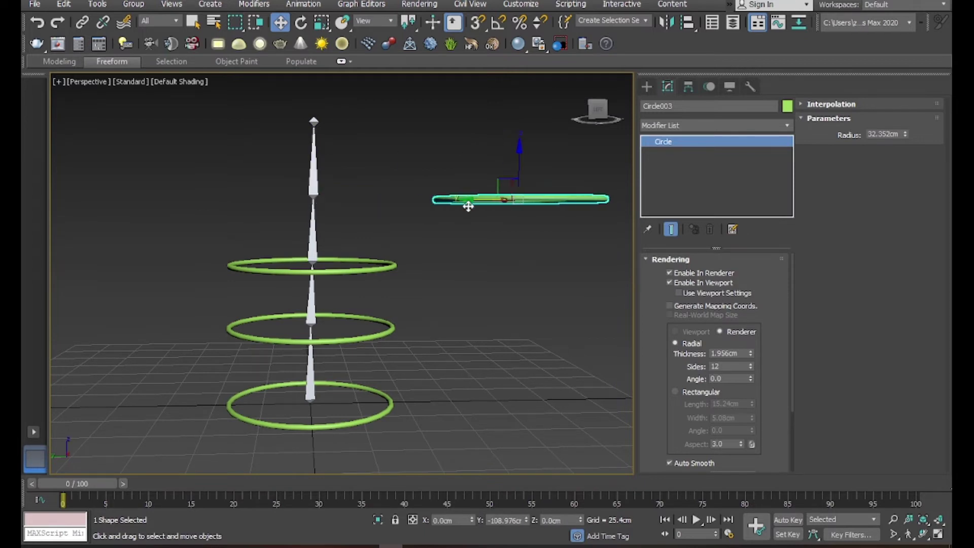
right_click(483, 238)
left_click(445, 205)
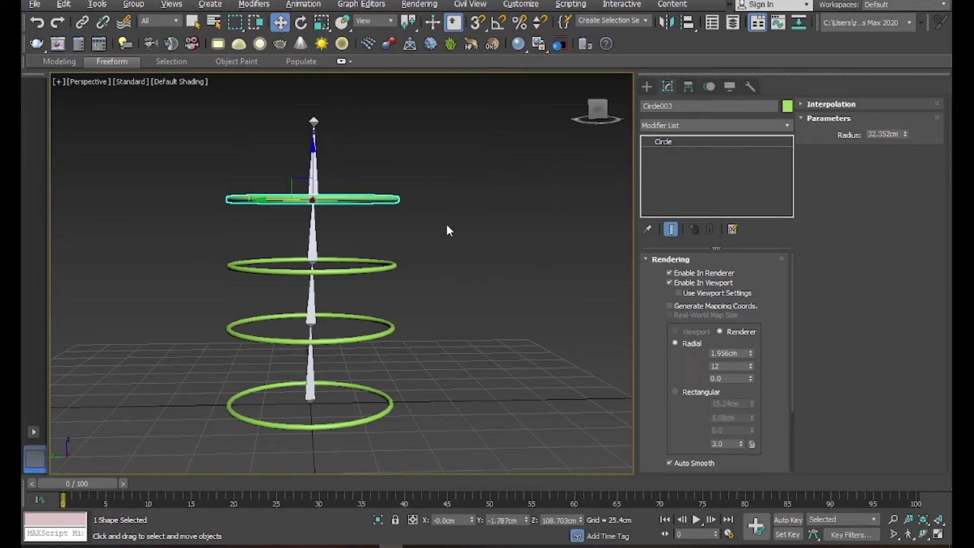
Select the lowest bone, Bone001, zooming in on the chain base
mouse_move(321, 253)
middle_mouse_down("alt")
mouse_move(420, 248)
mouse_move(404, 276)
mouse_move(347, 288)
middle_mouse_up("alt")
scroll(404, 276, "up", 3)
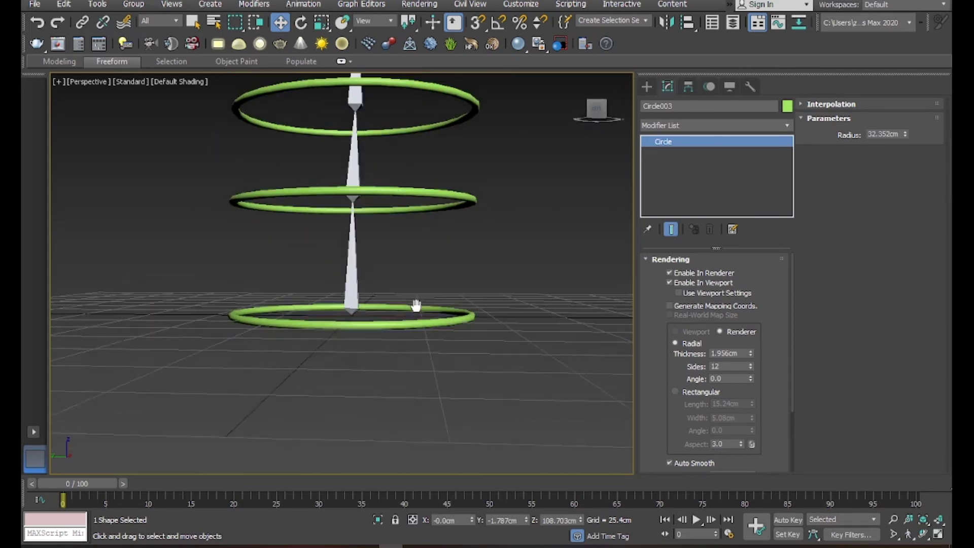
left_click(347, 288)
scroll(382, 284, "up", 2)
scroll(370, 302, "up", 2)
scroll(388, 297, "up", 2)
scroll(391, 297, "down", 3)
scroll(385, 276, "up", 1)
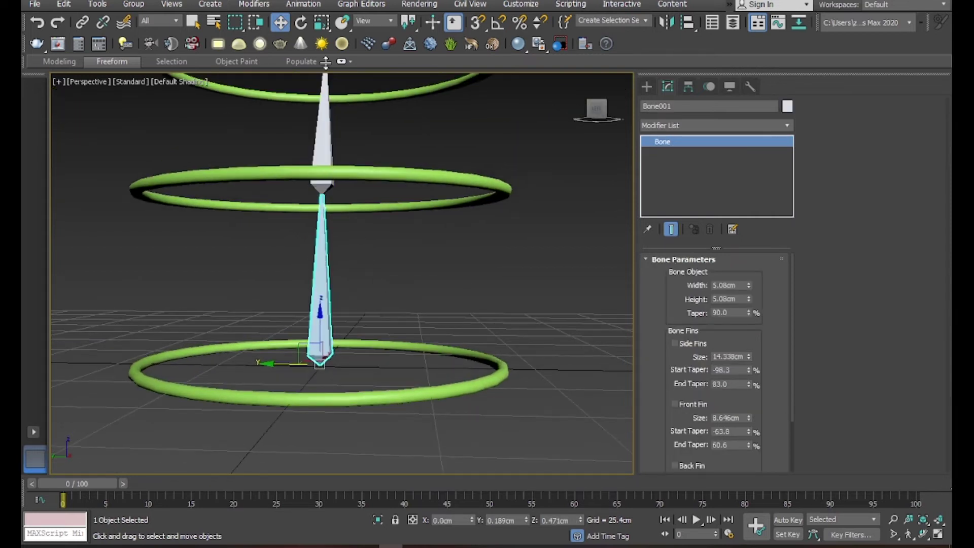
Add an Orientation Constraint to Bone001 targeting the bottom ring Circle004
left_click(304, 4)
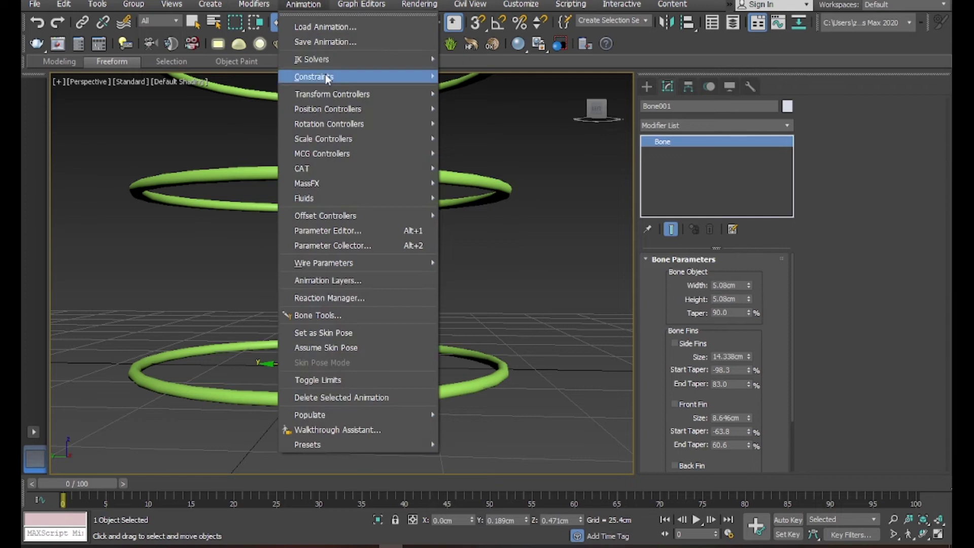
left_click(504, 65)
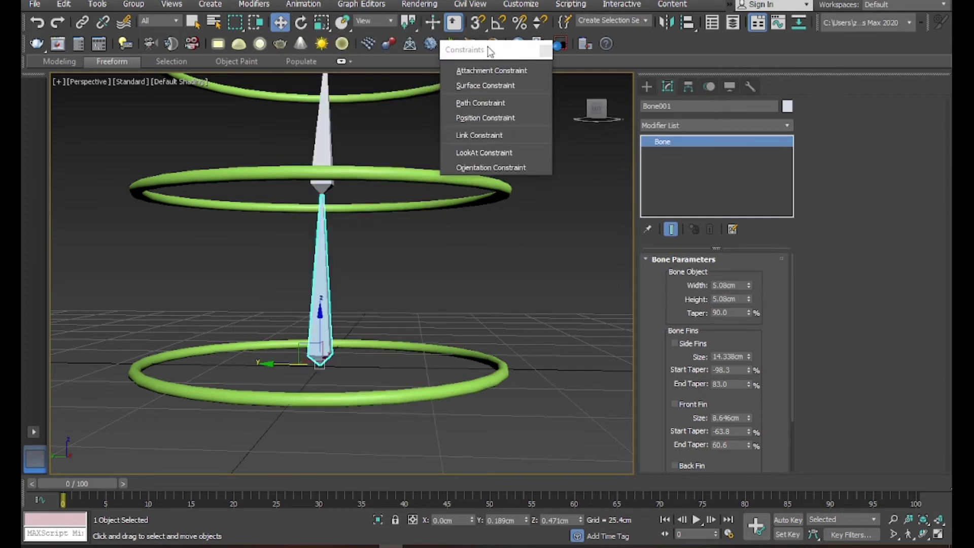
left_click_drag(488, 47, 707, 80)
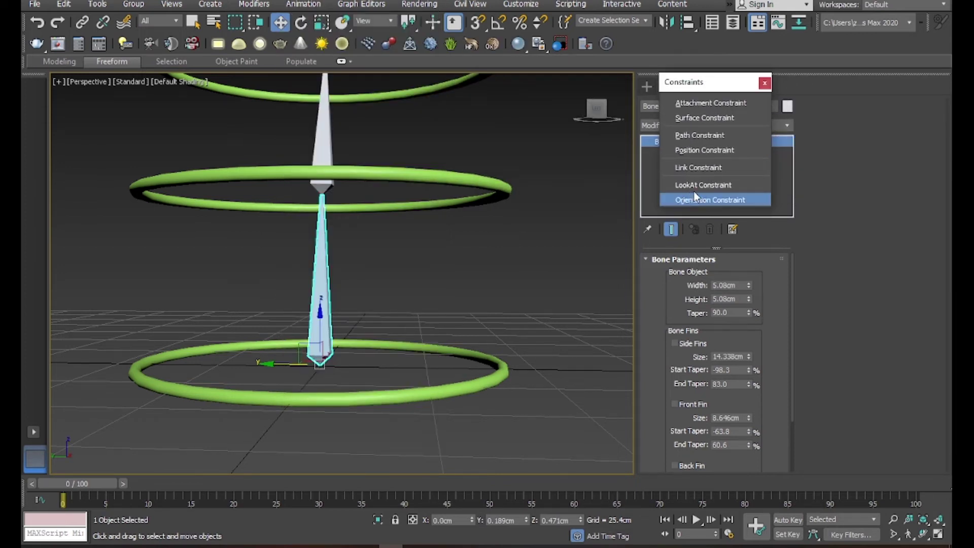
left_click(697, 202)
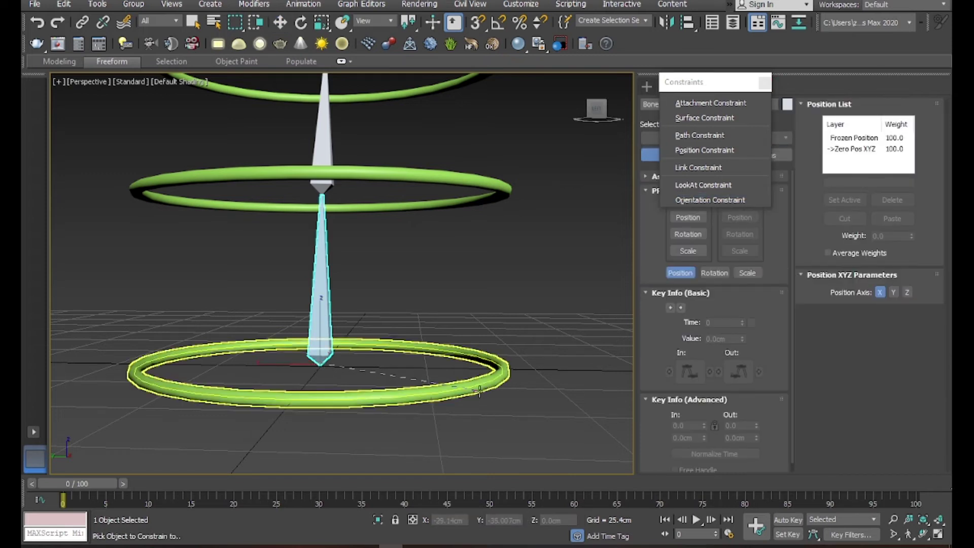
left_click(479, 390)
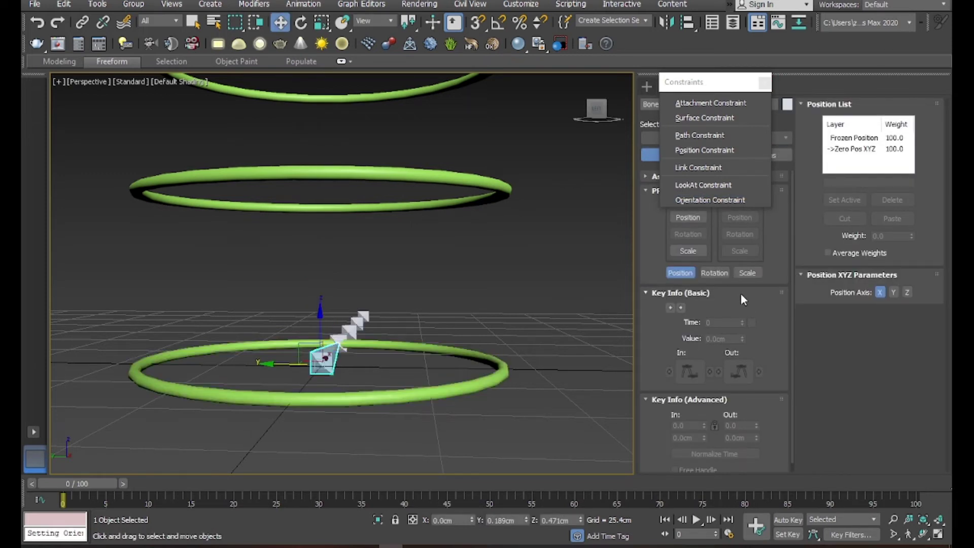
left_click_drag(723, 89, 662, 97)
Close the floating constraints panel and collapse the open key and position controller rollouts
left_click(703, 92)
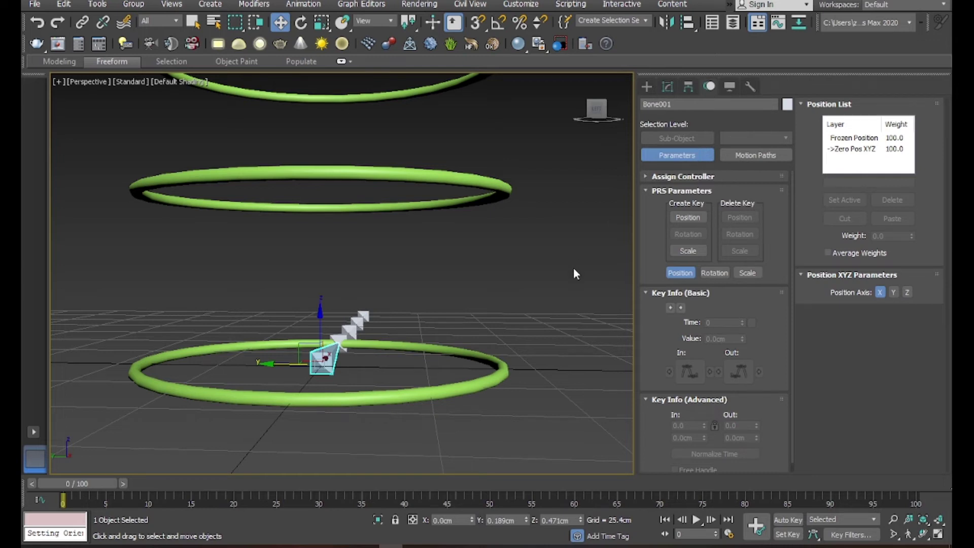
scroll(645, 238, "down", 1)
left_click(645, 183)
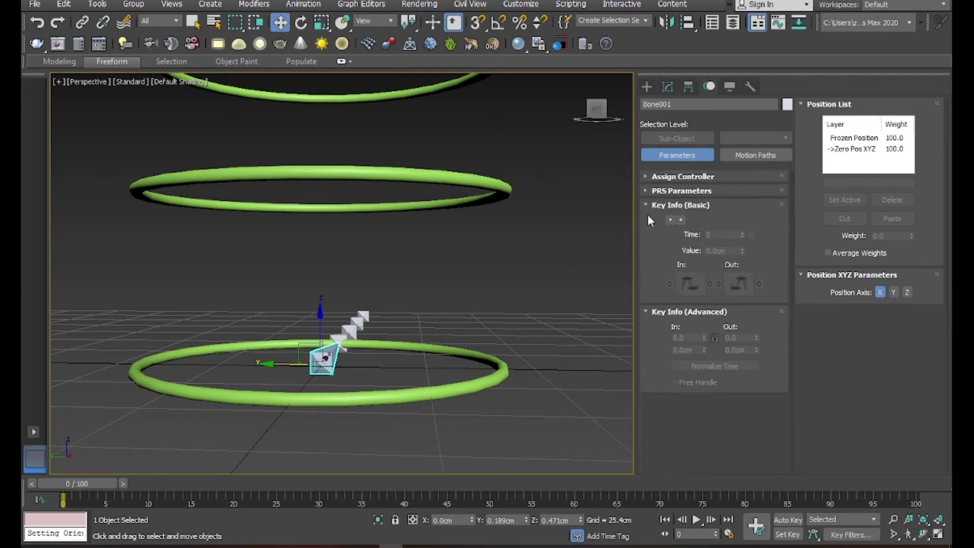
left_click(647, 176)
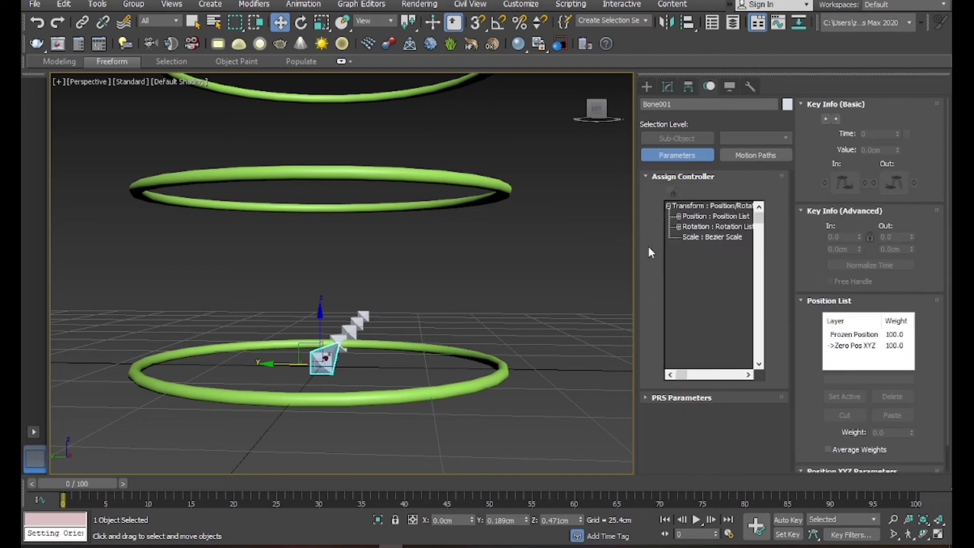
mouse_move(810, 261)
left_mouse_down()
mouse_move(804, 105)
mouse_move(803, 134)
left_mouse_up()
left_click_drag(811, 450, 811, 297)
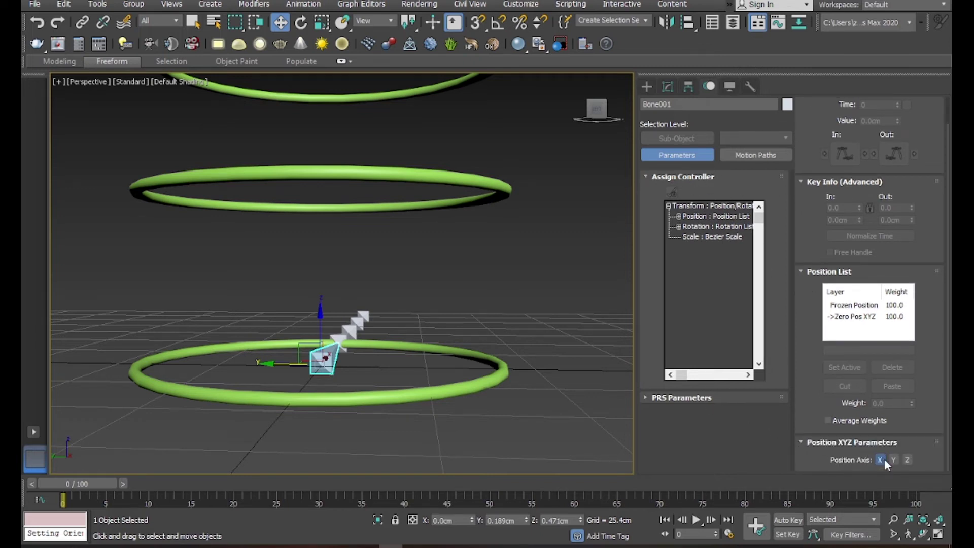
left_click(802, 444)
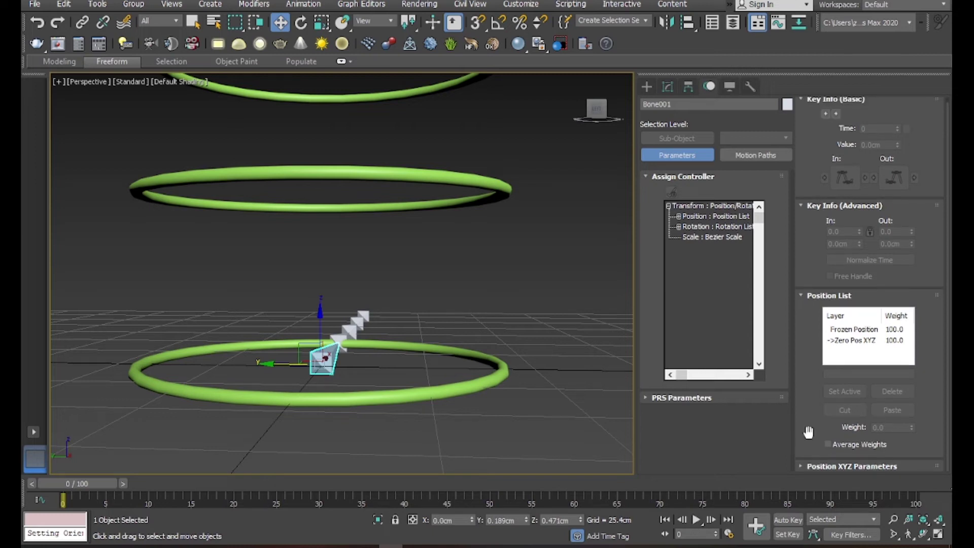
left_click(801, 295)
left_click(801, 211)
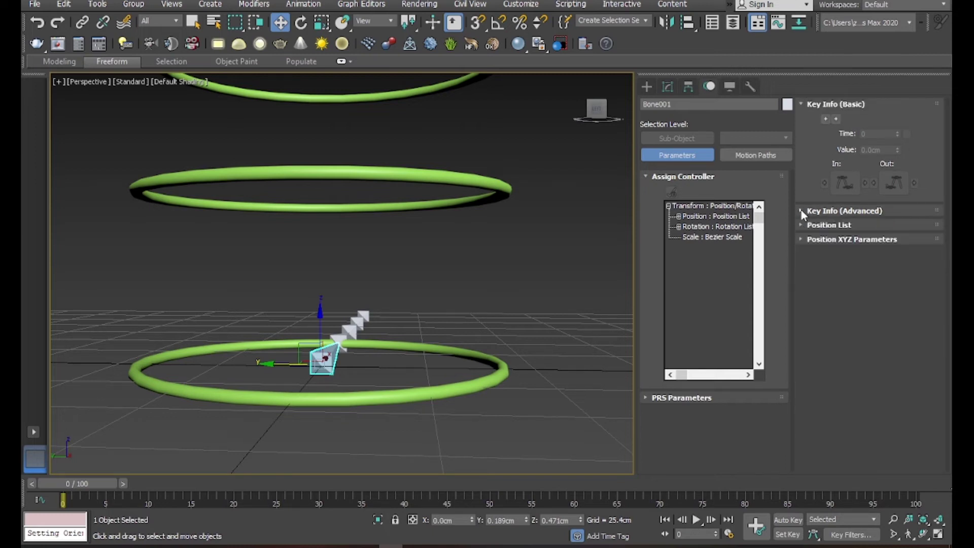
left_click(800, 108)
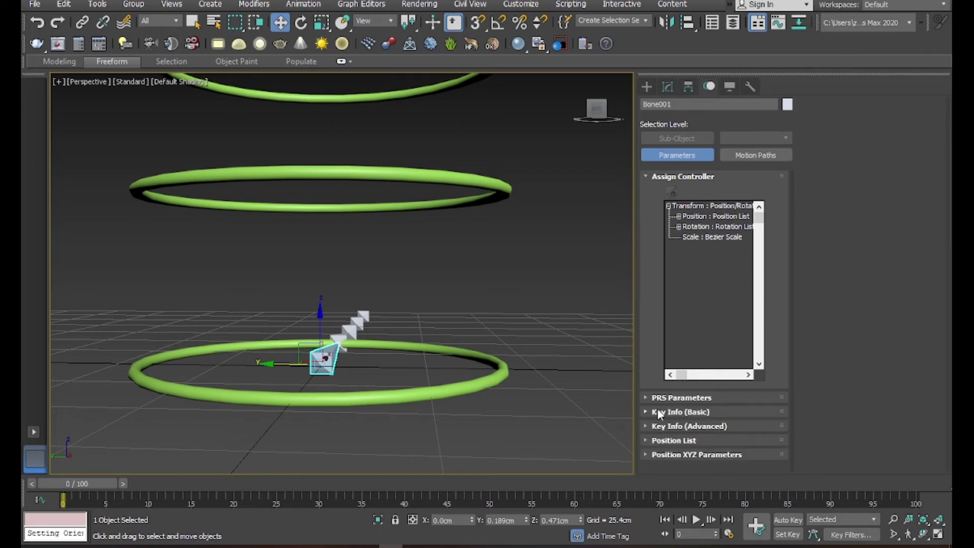
Show Bone001's Motion panel with Assign Controller collapsed and PRS Parameters expanded
left_click(667, 88)
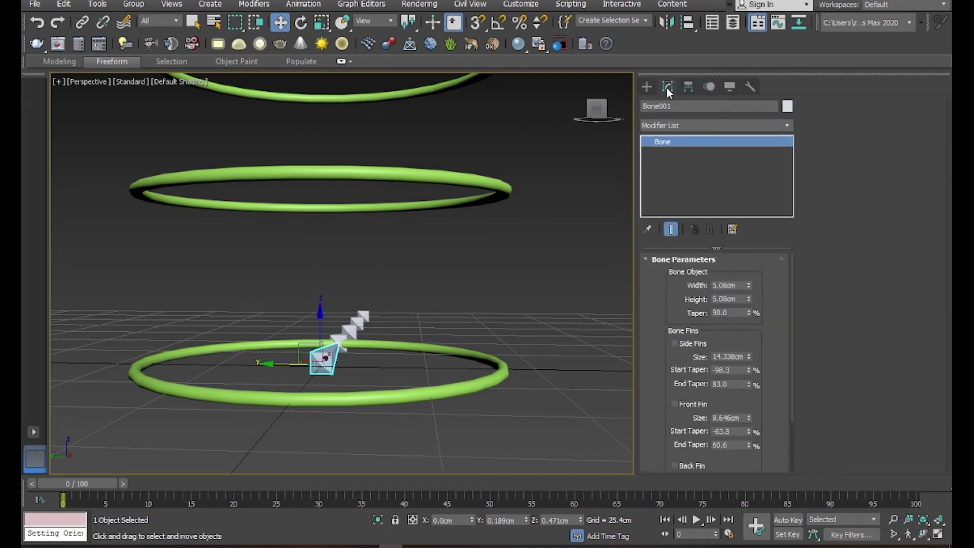
left_click(709, 87)
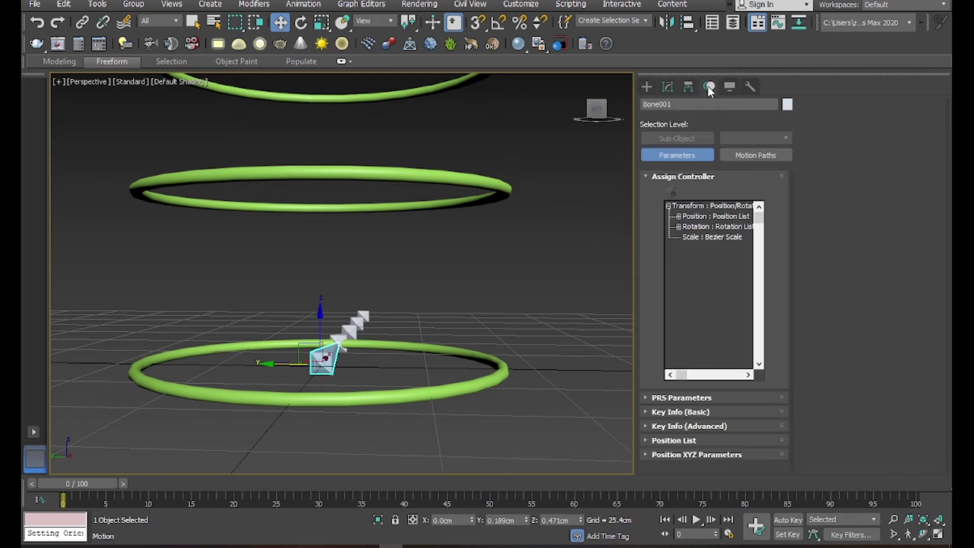
left_click(645, 177)
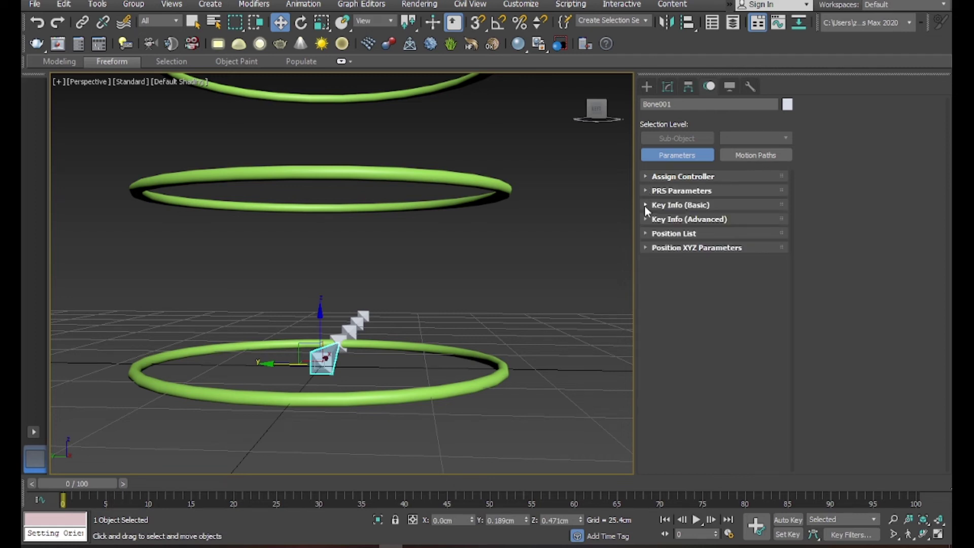
left_click(647, 191)
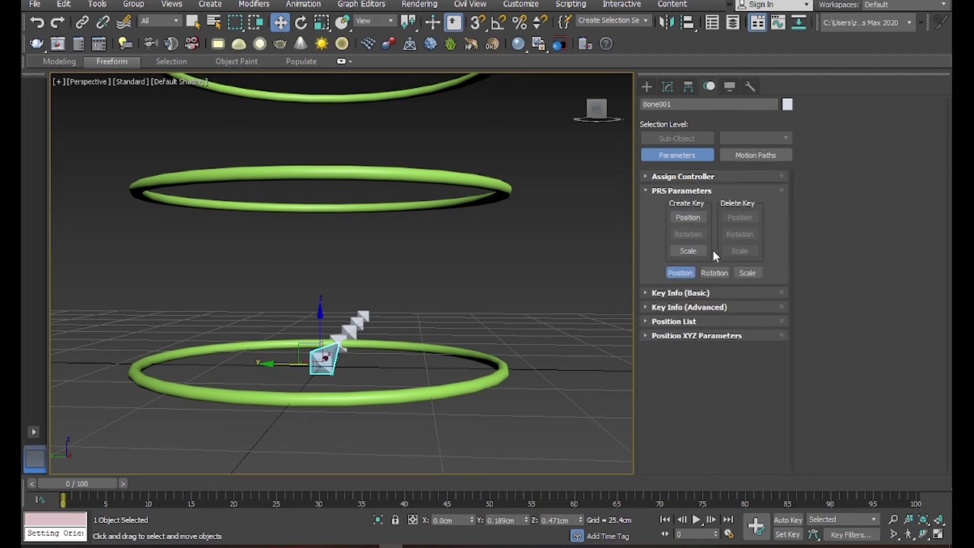
left_click(688, 274)
Turn on Keep Initial Offset for Bone001's Circle004 orientation constraint at weight 50
left_click(720, 272)
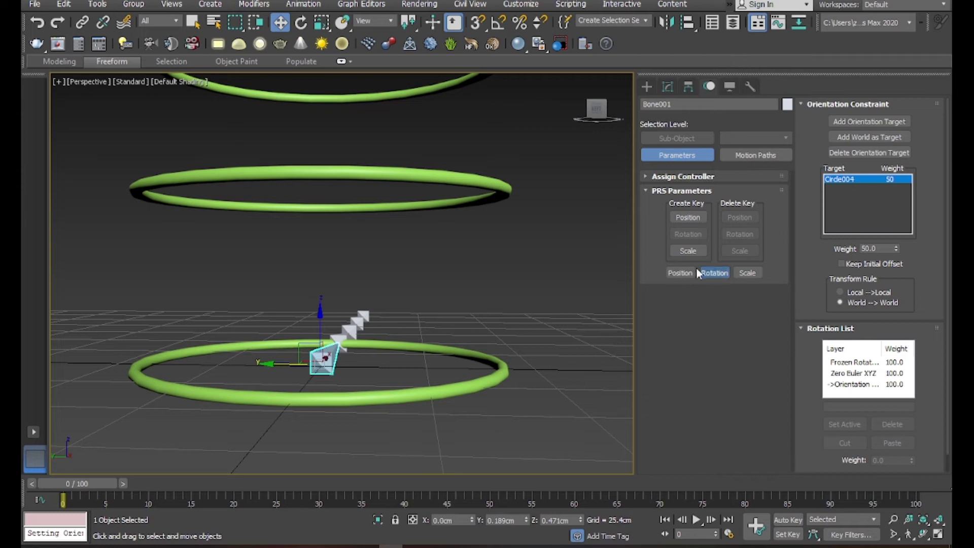
left_click(680, 272)
left_click(709, 273)
double_click(888, 248)
left_click(842, 263)
scroll(400, 285, "down", 3)
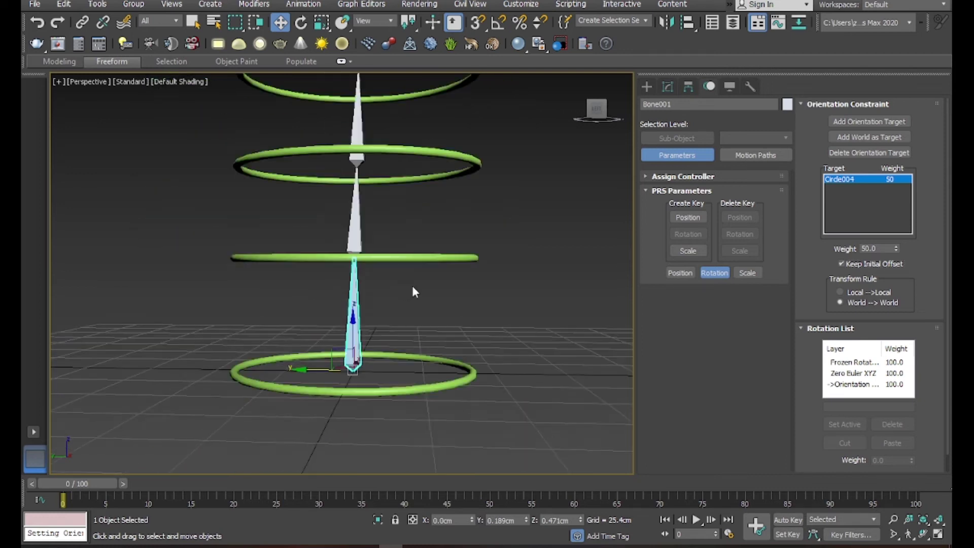
middle_click_drag(415, 291, 414, 320)
Orientation-constrain Bone002 to Circle001, keeping its initial offset
left_click(360, 257)
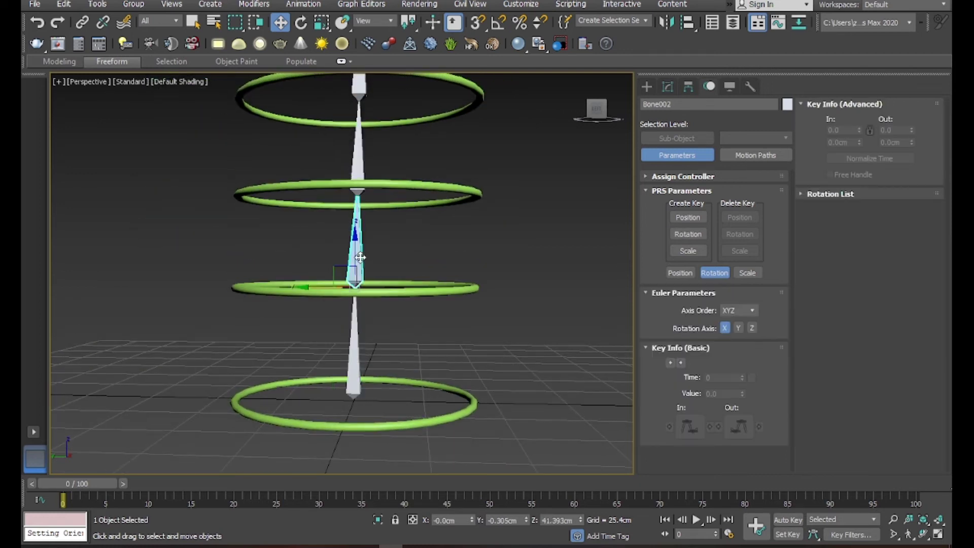
left_click(303, 4)
mouse_move(315, 77)
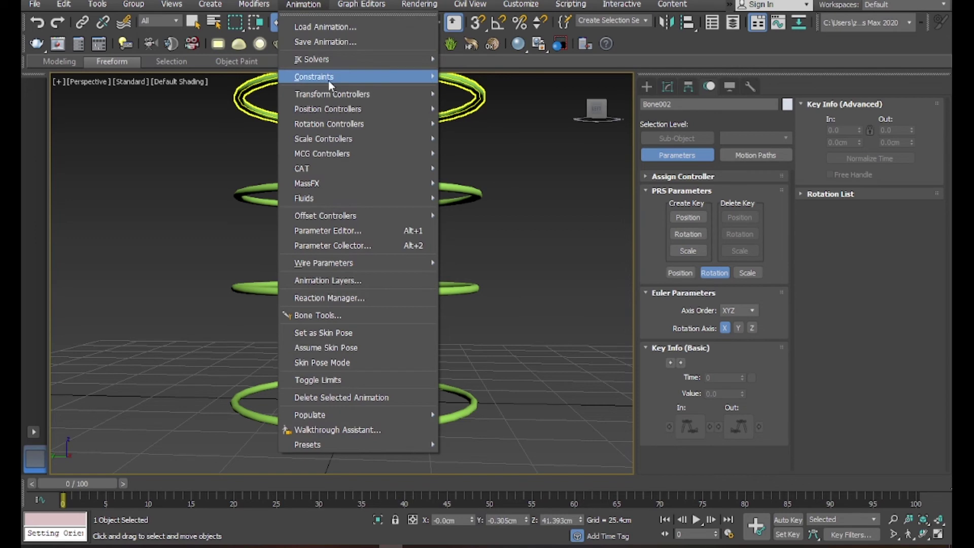
left_click(485, 64)
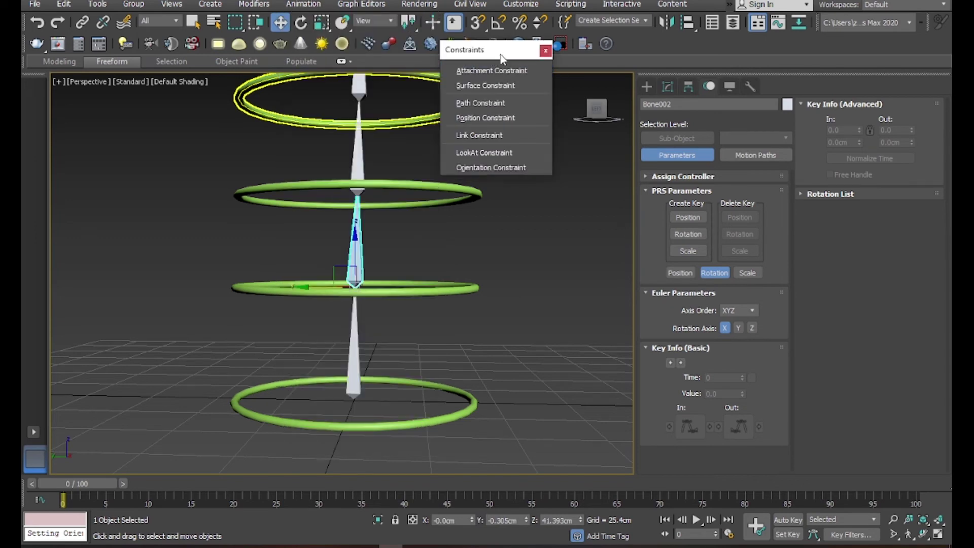
left_click_drag(492, 48, 664, 18)
left_click(661, 135)
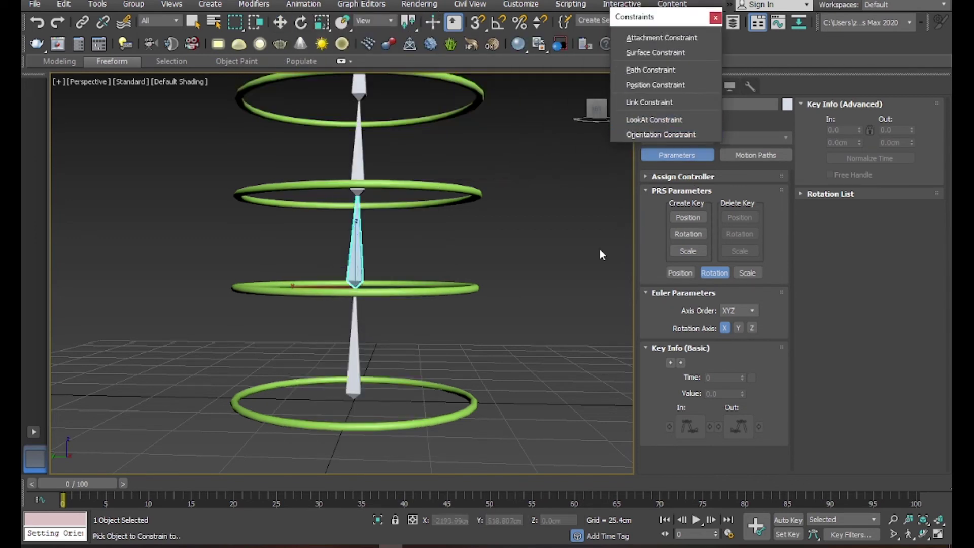
left_click(406, 293)
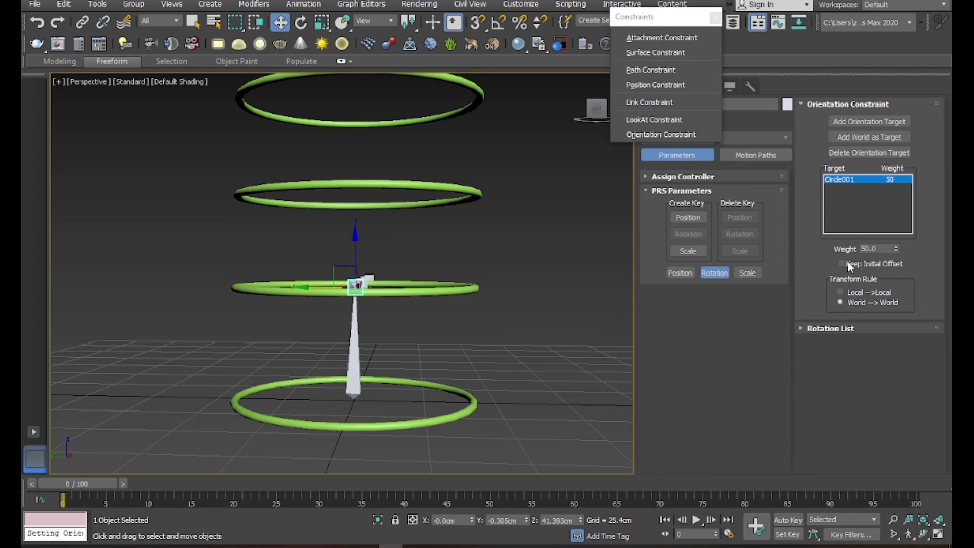
left_click(851, 264)
Orientation-constrain the next bone up to Circle002, keeping its initial offset
middle_click_drag(464, 265, 457, 327)
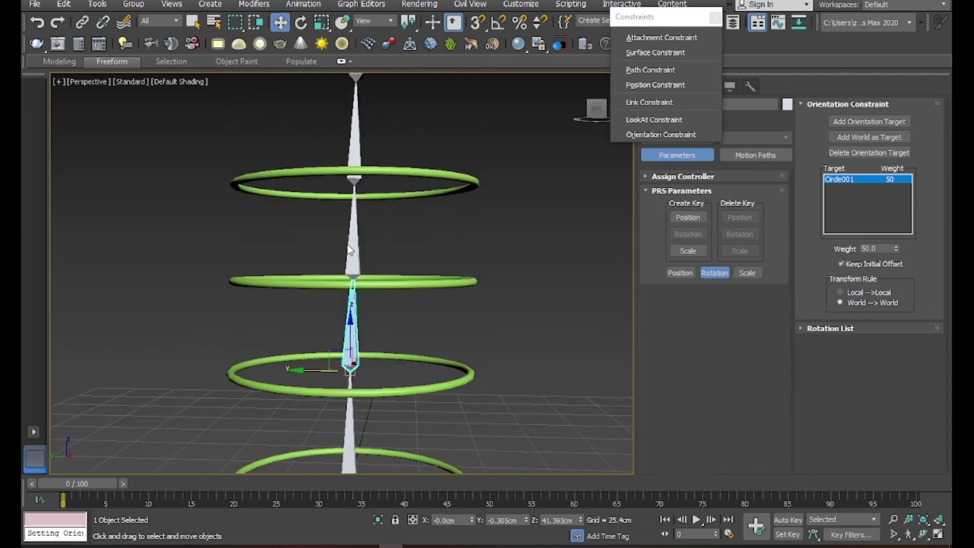
left_click(349, 250)
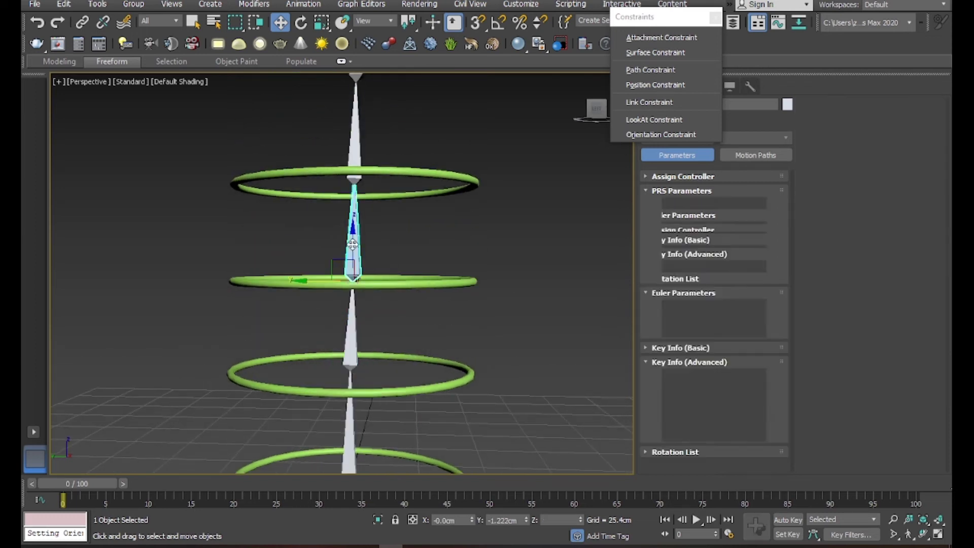
left_click(663, 138)
left_click(443, 282)
left_click(841, 264)
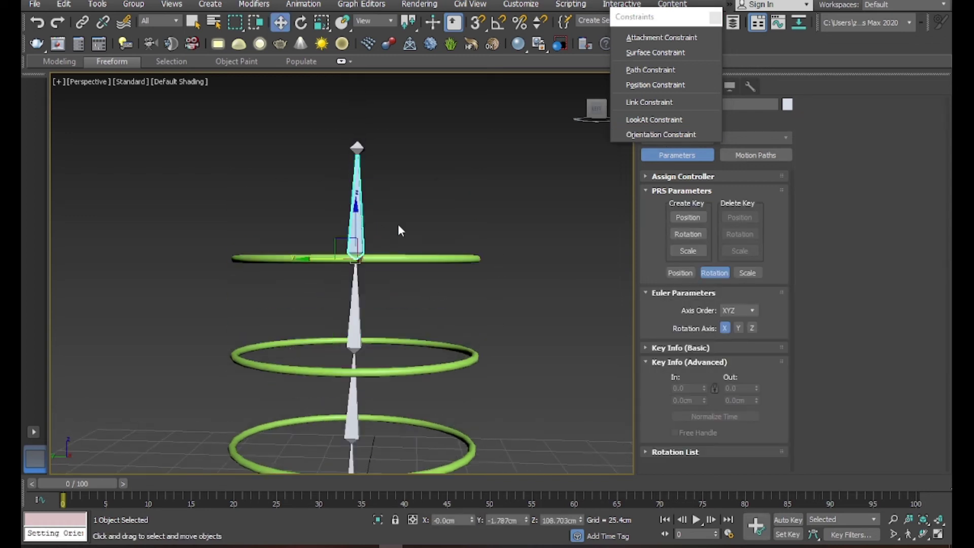
Orientation-constrain the top bone to Circle003, keeping its initial offset
left_click(659, 133)
left_click(456, 259)
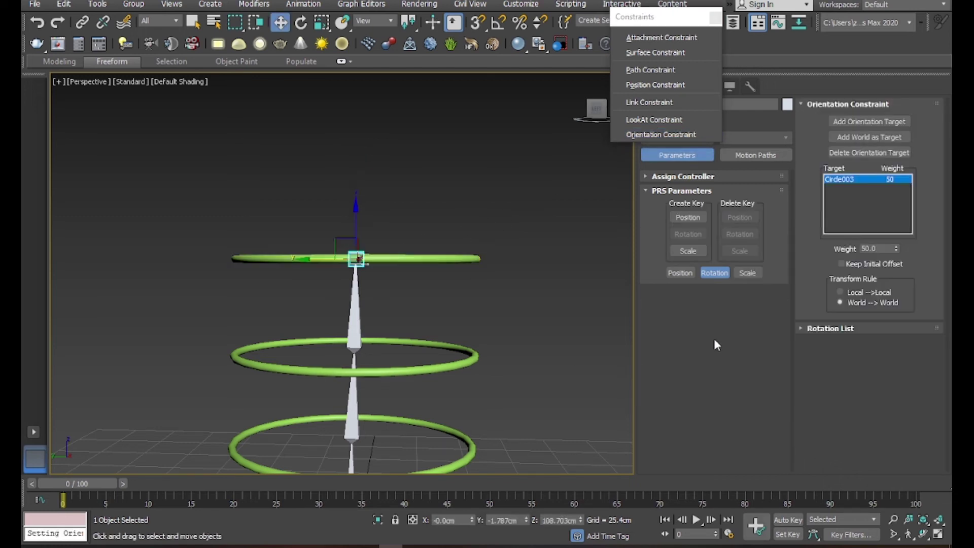
left_click(840, 264)
middle_click_drag(467, 381, 467, 285)
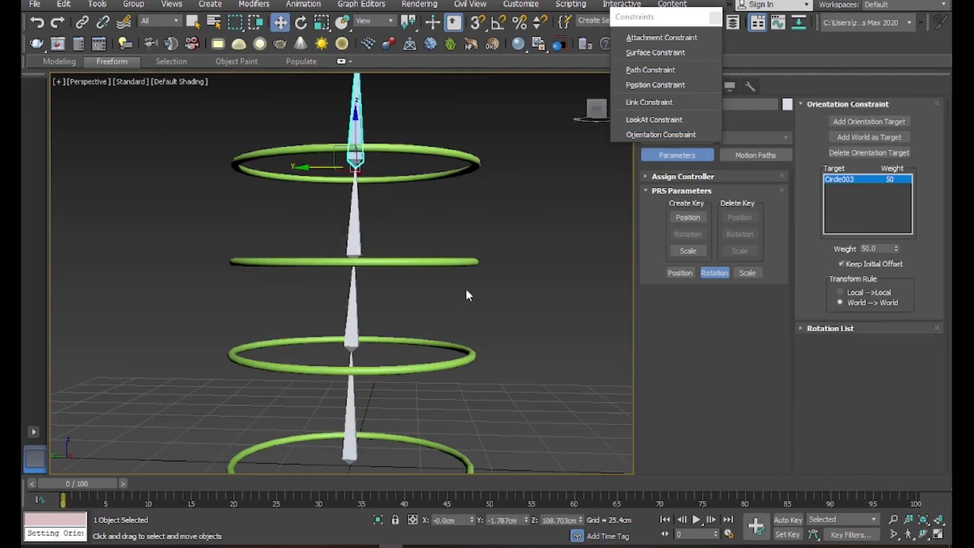
Test the rig by rotating the bottom ring upright
left_click(459, 432)
scroll(486, 387, "down", 5)
middle_click_drag(486, 387, 465, 301)
scroll(464, 300, "up", 3)
key("e")
mouse_move(387, 304)
left_mouse_down()
mouse_move(340, 188)
mouse_move(392, 205)
left_mouse_up()
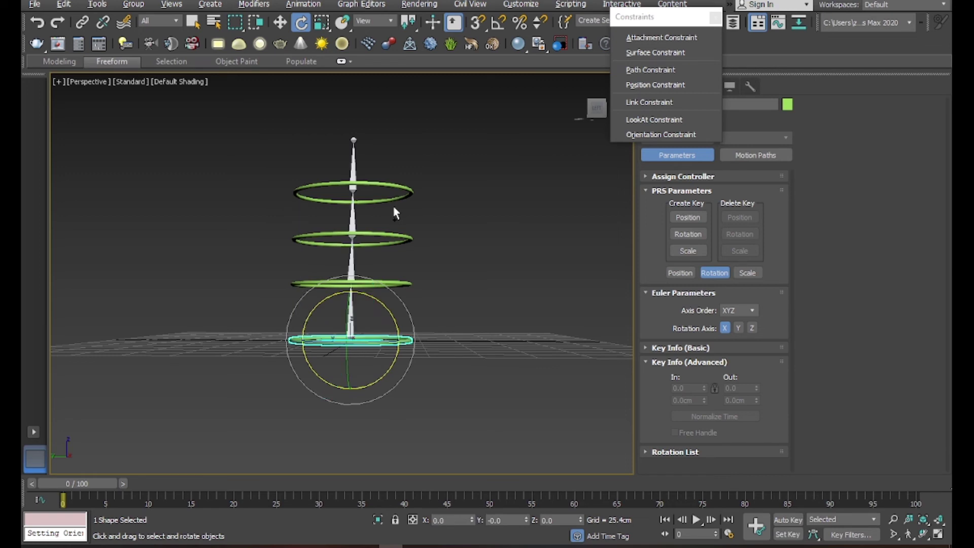
Link the top, second and third rings each to the ring below, ending at the bottom ring
key("w")
left_click(384, 182)
mouse_move(439, 241)
middle_mouse_down("alt")
mouse_move(416, 241)
mouse_move(421, 252)
middle_mouse_up("alt")
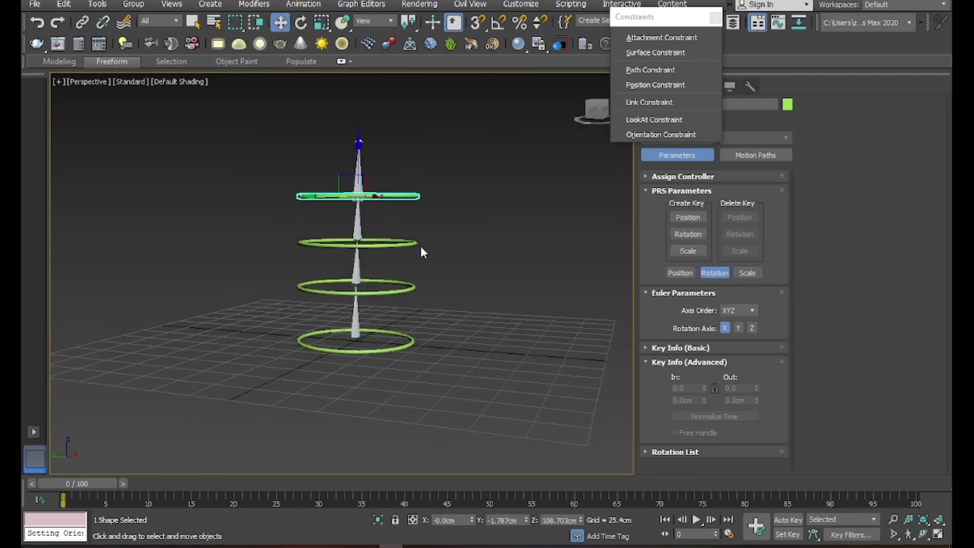
middle_click_drag(241, 161, 191, 77, "alt")
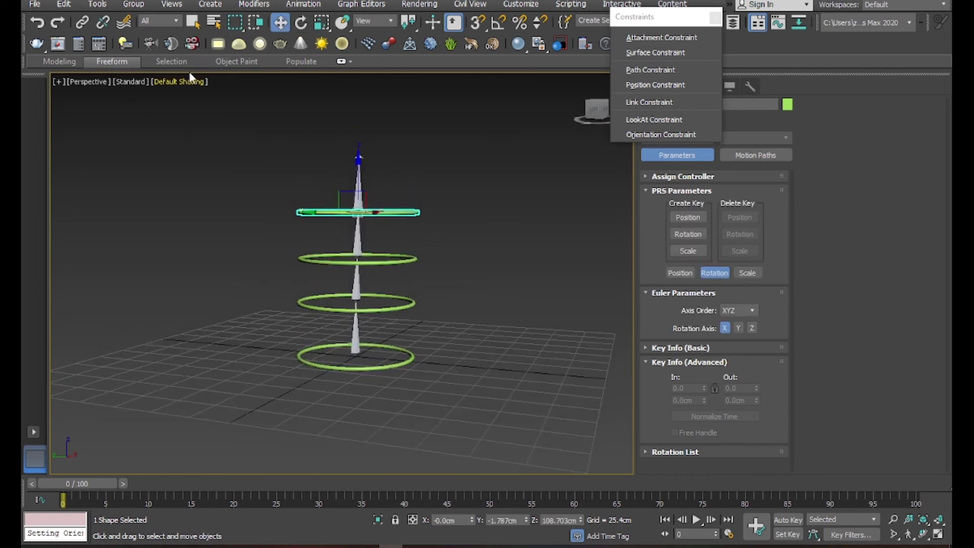
left_click(83, 22)
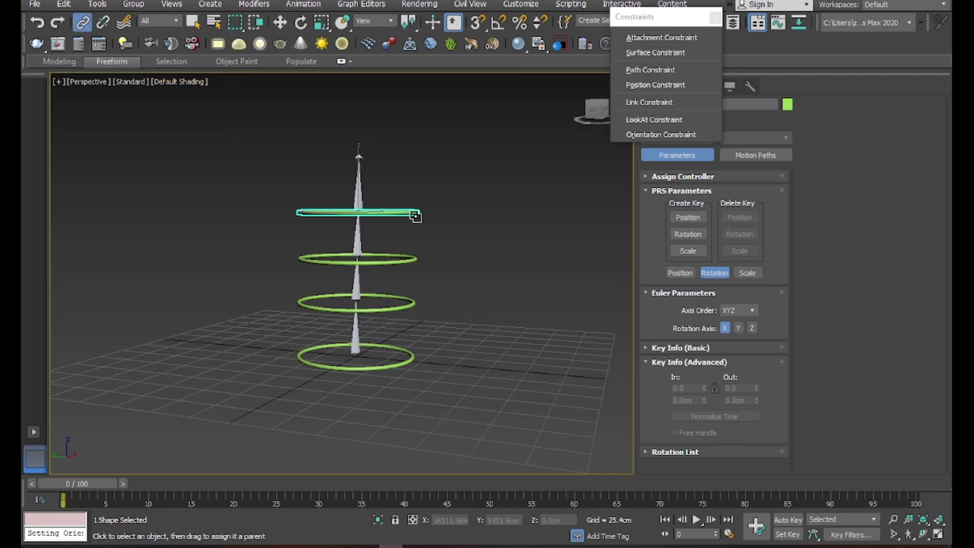
left_click_drag(415, 259, 402, 303)
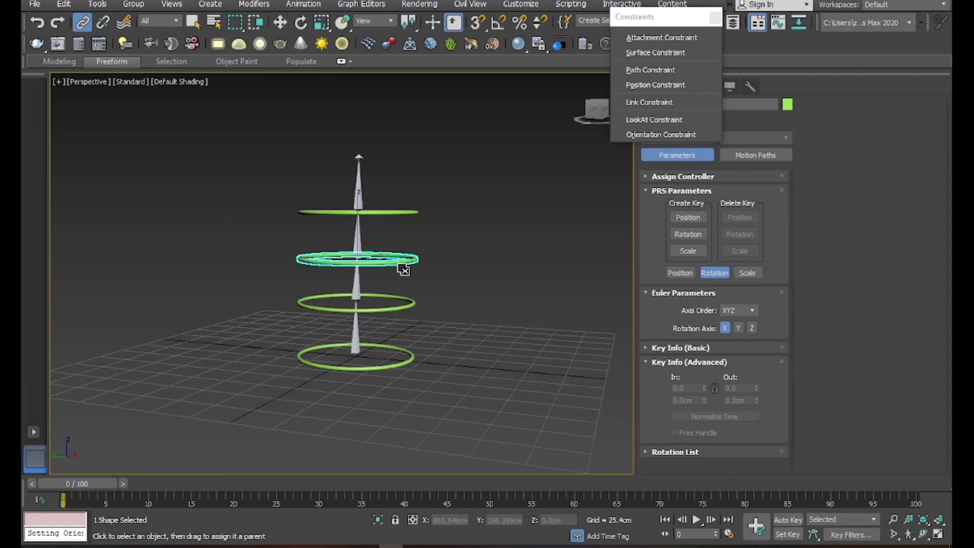
left_click(408, 310)
left_click(408, 358)
Test the ring chain by tilting and moving the bottom ring
key("e")
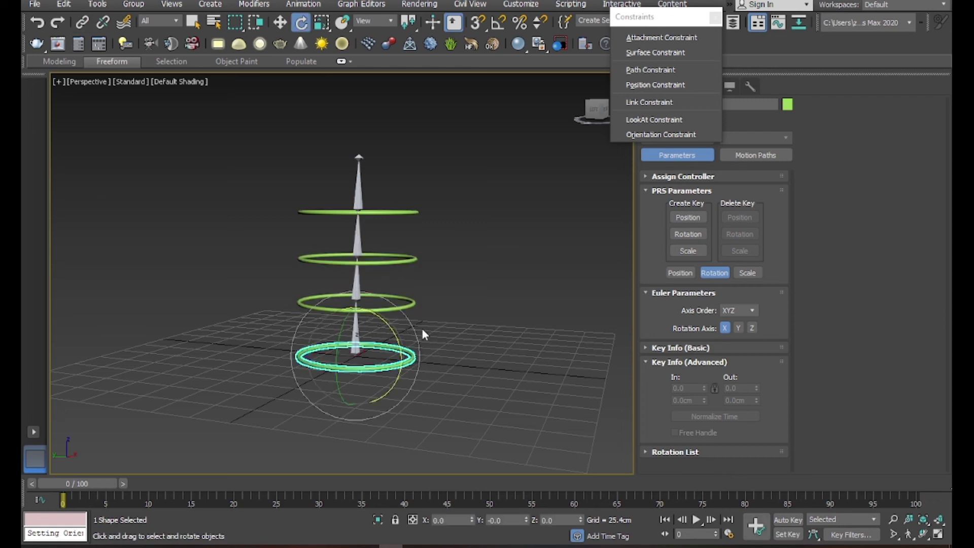
left_click_drag(389, 324, 429, 358)
key("w")
left_click_drag(307, 355, 325, 355)
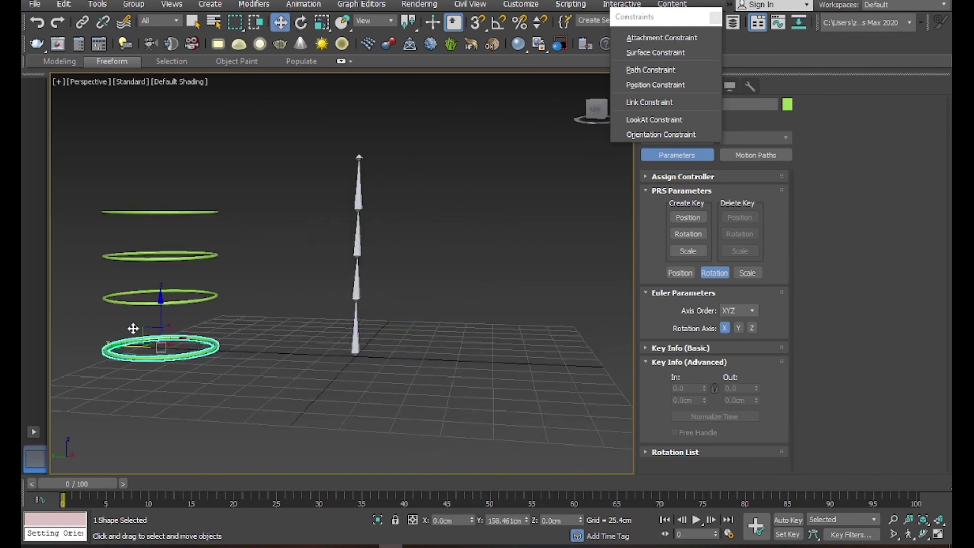
scroll(374, 345, "up", 3)
Link Bone001, the bottom bone, as a child of the bottom ring
left_click(494, 309)
left_click(364, 324)
middle_click_drag(364, 325, 435, 365, "alt")
scroll(435, 366, "up", 2)
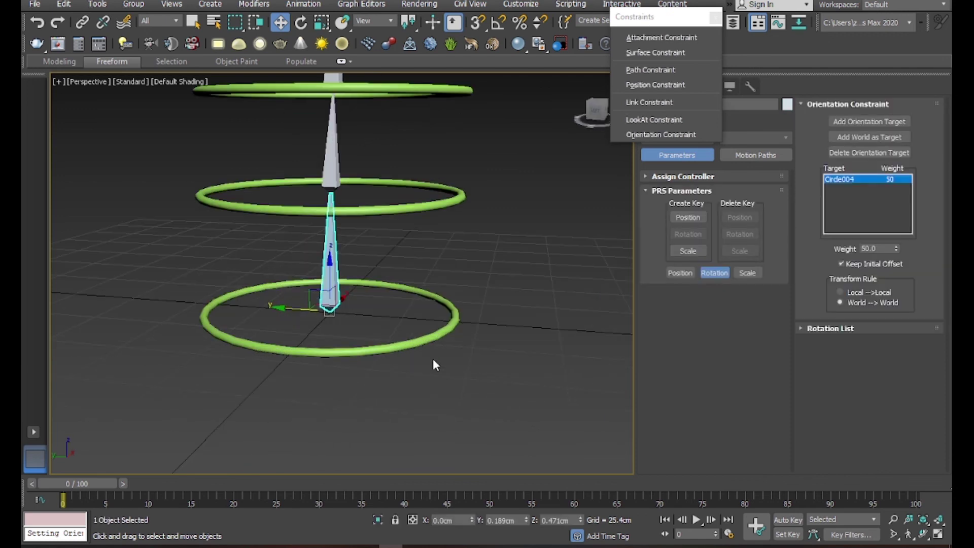
left_click(81, 22)
left_click_drag(329, 307, 355, 353)
Rotate the bottom ring about 80 degrees to swing the linked rings and bones
left_click(355, 352)
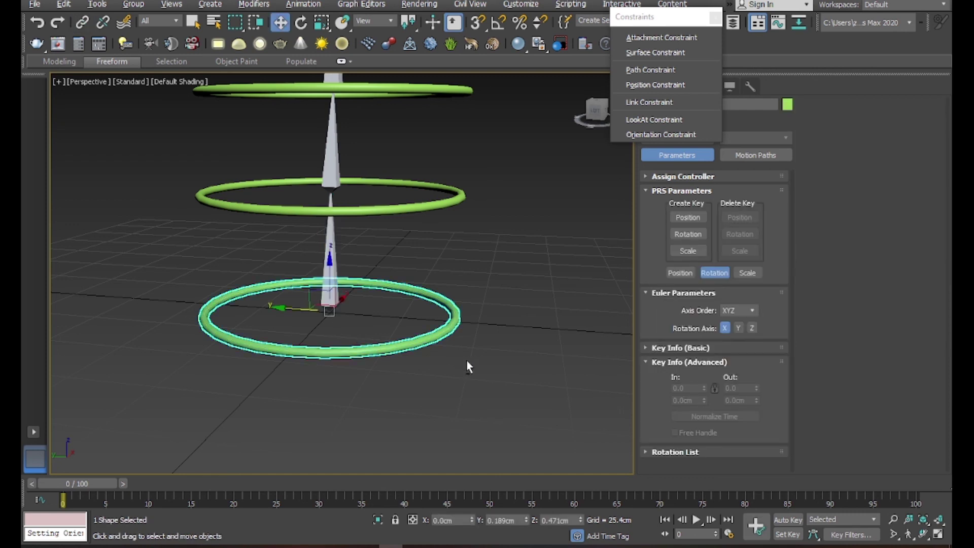
key("w")
scroll(464, 332, "down", 2)
mouse_move(465, 333)
middle_mouse_down("alt")
mouse_move(456, 379)
mouse_move(371, 360)
middle_mouse_up("alt")
scroll(372, 361, "down", 2)
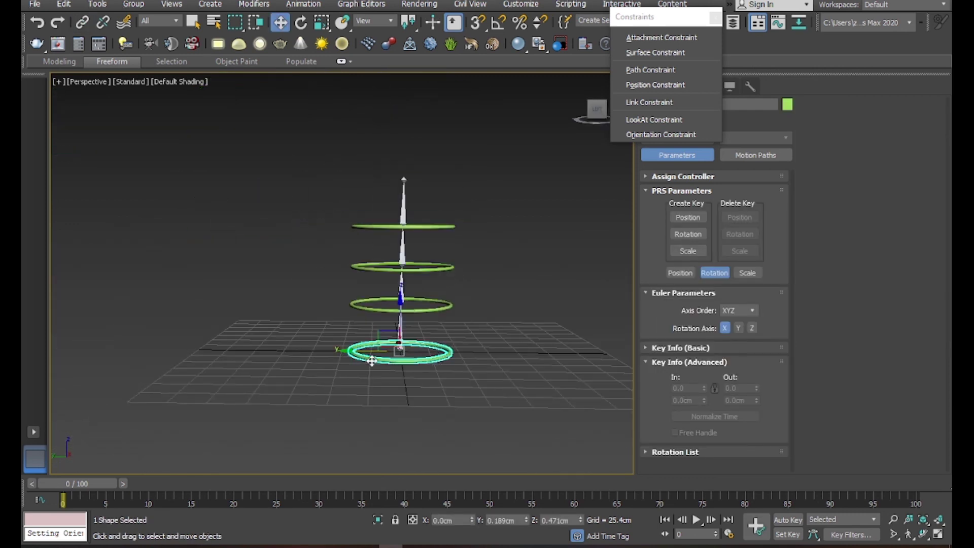
key("e")
mouse_move(429, 307)
left_mouse_down()
mouse_move(450, 329)
mouse_move(489, 322)
mouse_move(476, 264)
left_mouse_up()
key("w")
key("e")
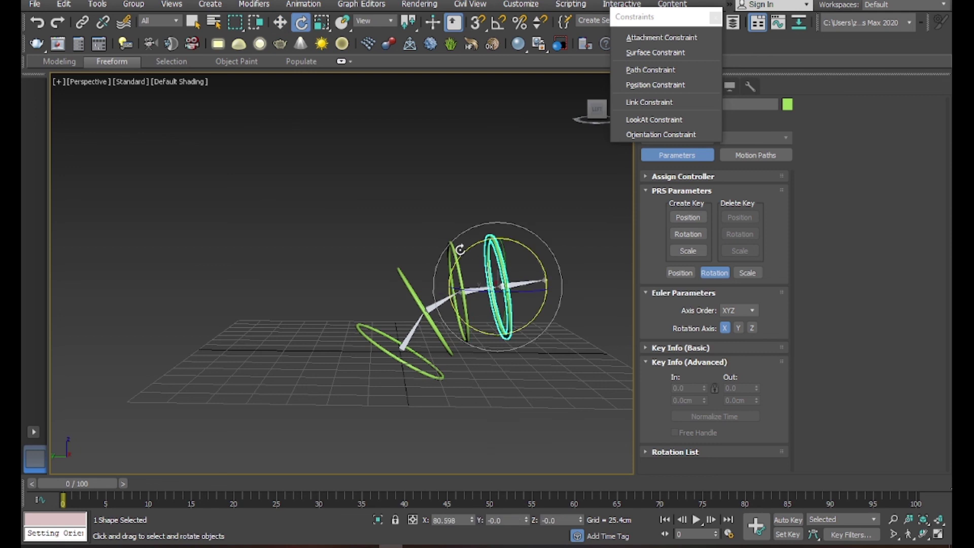
Undo the bottom ring's test rotation with Ctrl+Z
key("w")
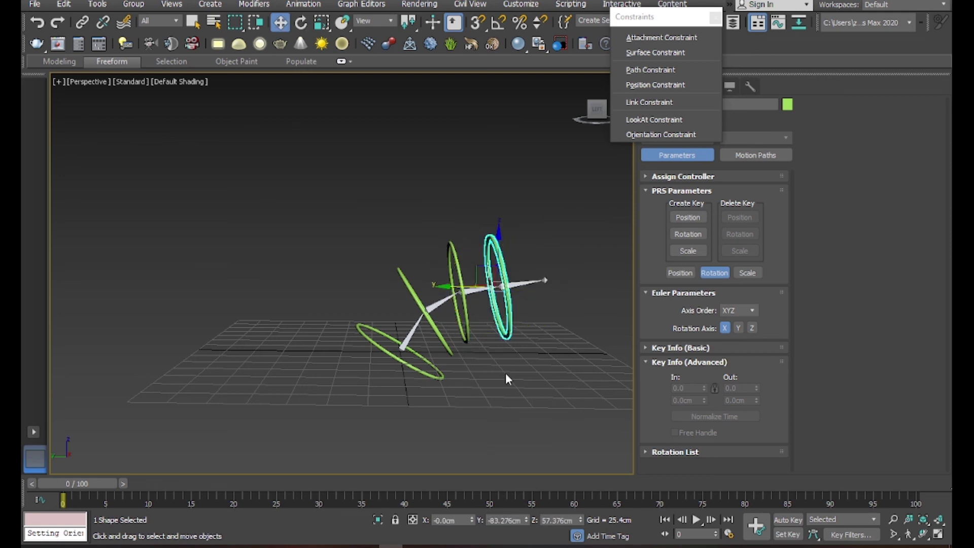
key("ctrl+z")
key("ctrl+z")
key("ctrl+z")
mouse_move(497, 390)
middle_mouse_down("alt")
mouse_move(482, 380)
mouse_move(477, 389)
middle_mouse_up("alt")
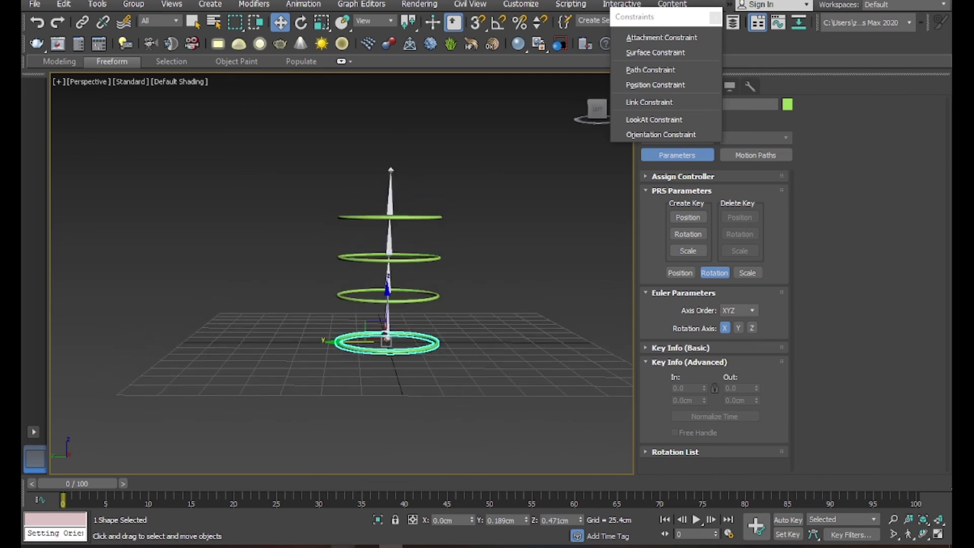